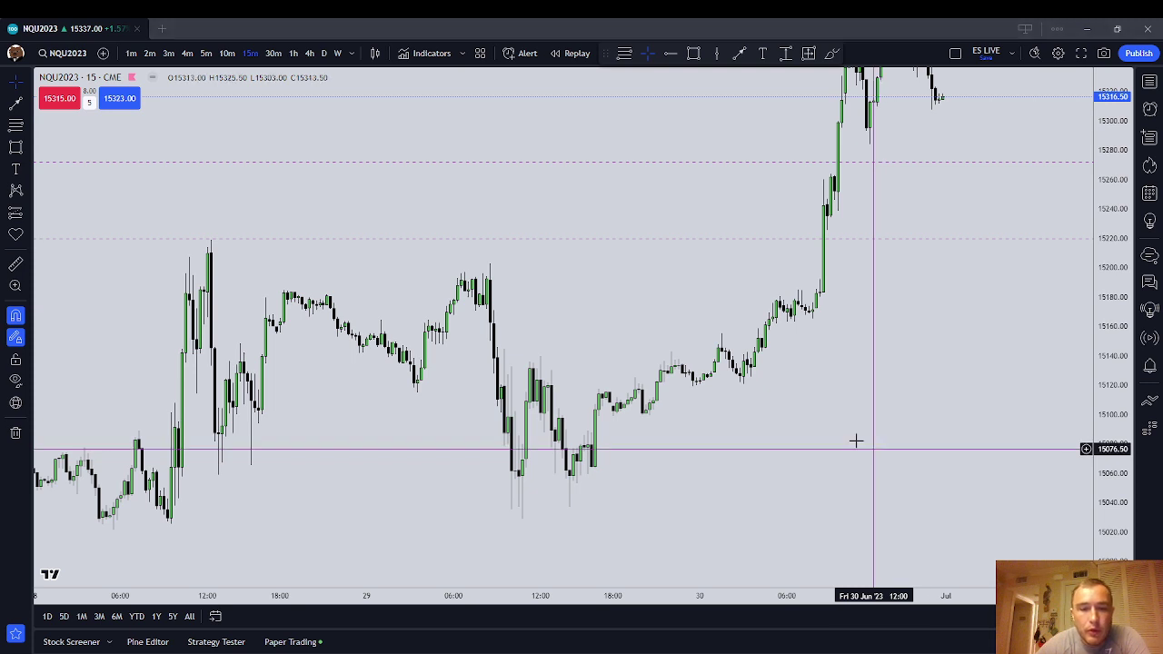
# Draw a horizontal trend line at the 29 June morning swing high, 15202.75, spanning 06:30 to 10:45
pyautogui.moveTo(505, 281); pyautogui.dragTo(496, 261)
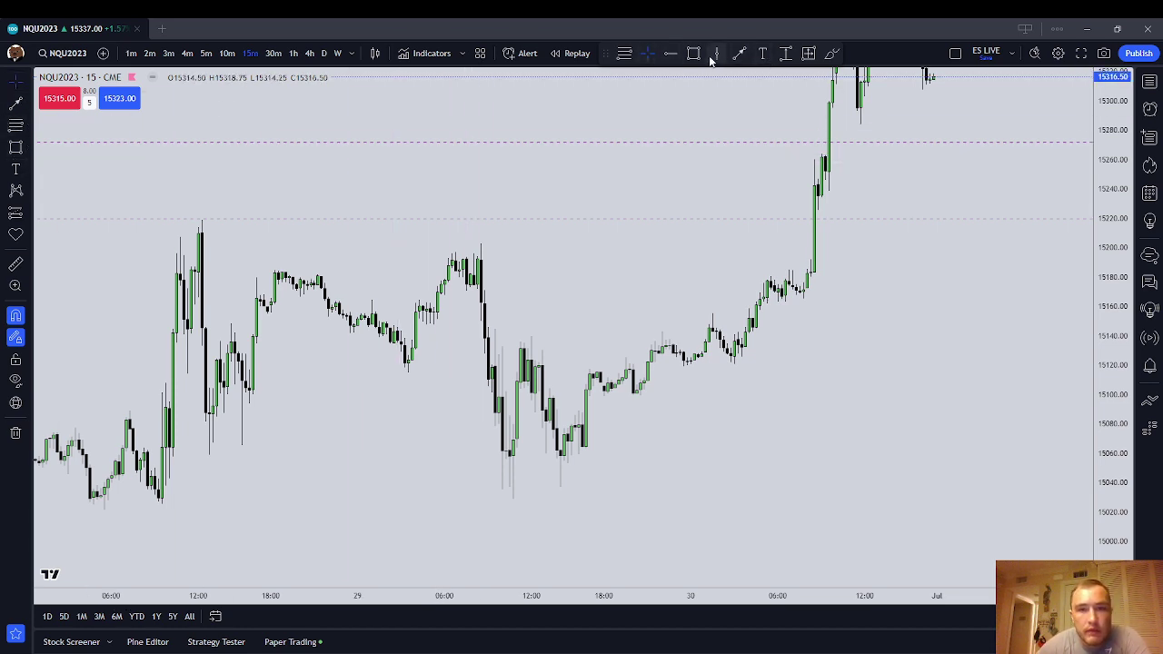
pyautogui.click(27, 107)
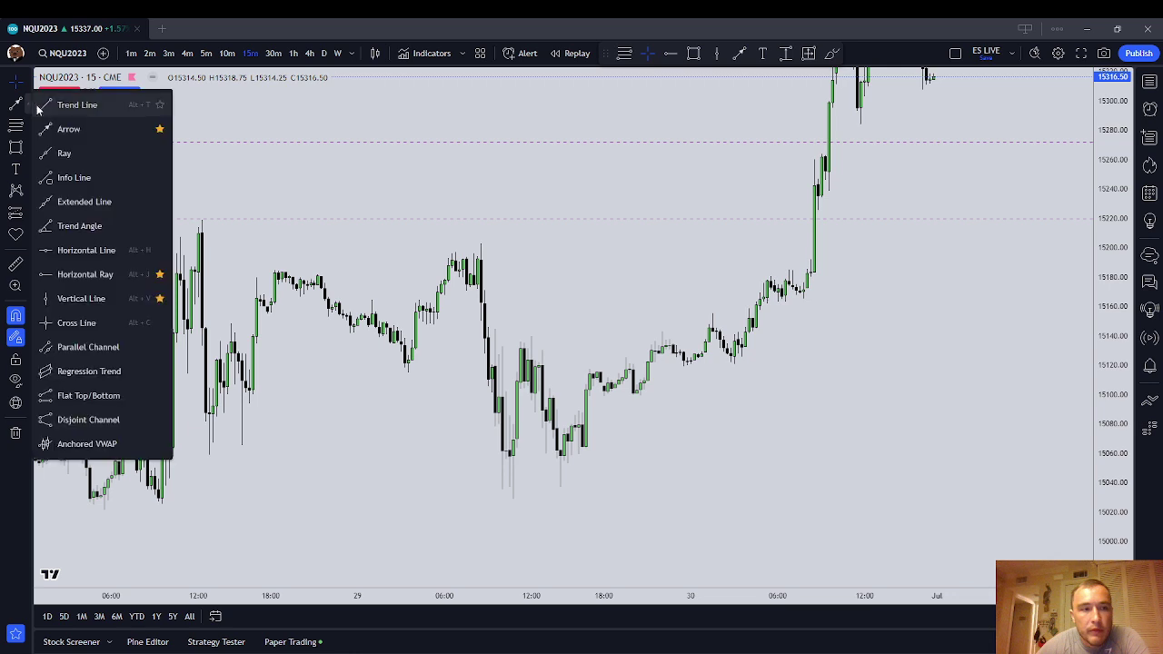
pyautogui.click(71, 105)
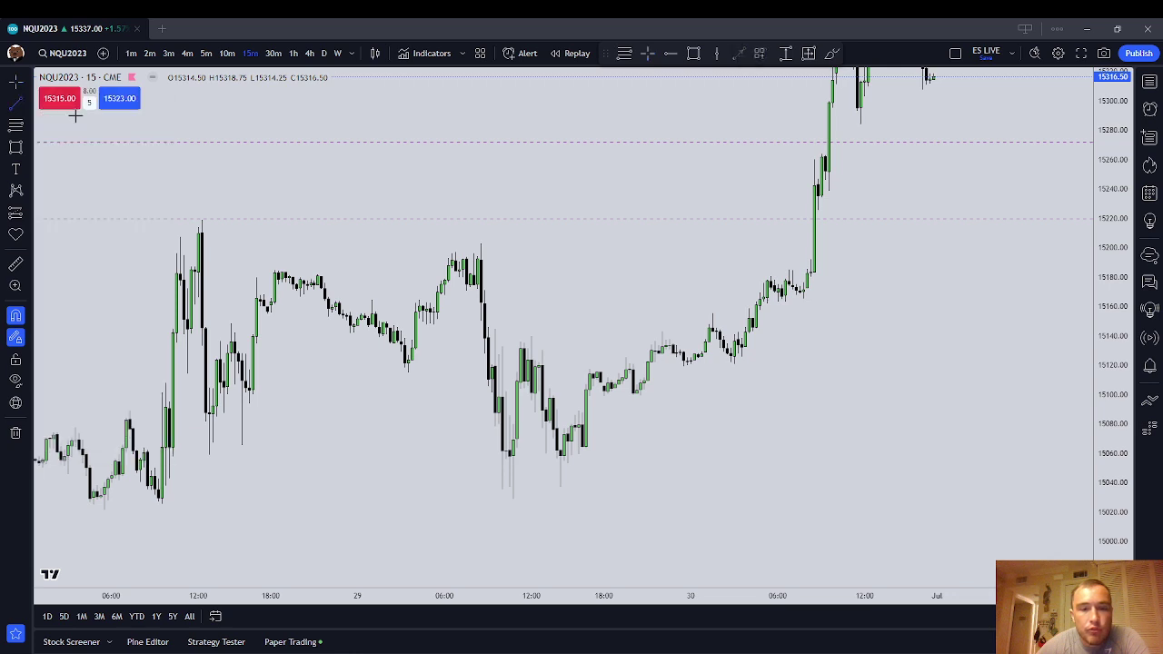
pyautogui.click(481, 238)
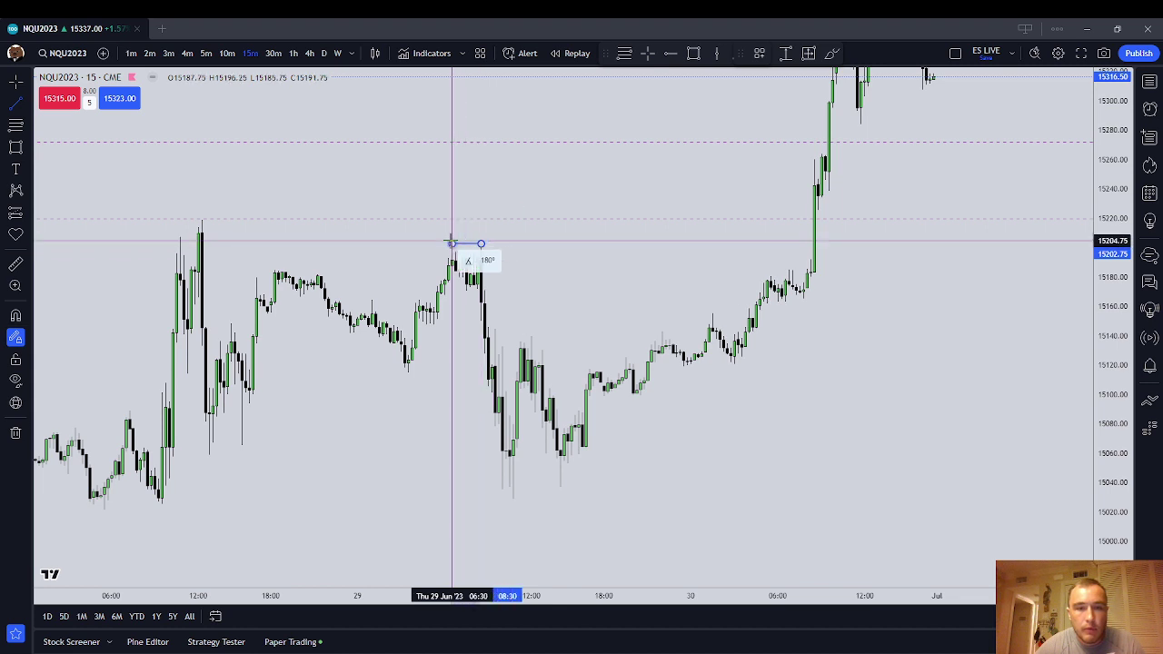
pyautogui.click(452, 241)
pyautogui.press('Escape')
pyautogui.moveTo(482, 243); pyautogui.dragTo(513, 244)
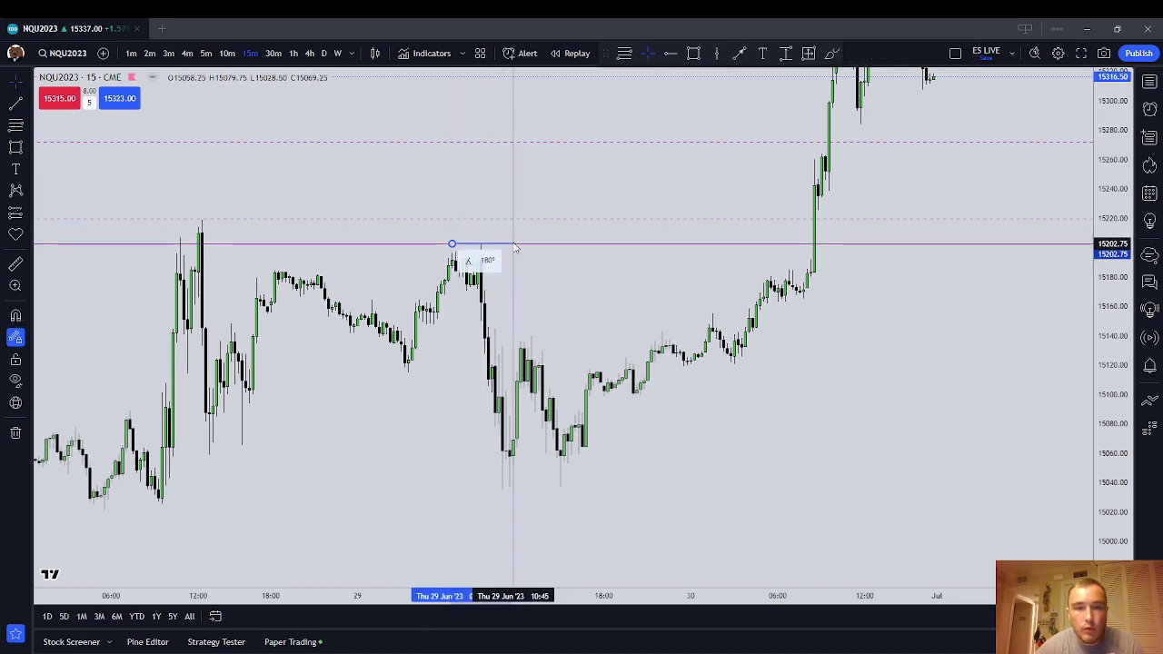
# Remove the dashed horizontal level lines above the 29 June swing high
pyautogui.rightClick(524, 225)
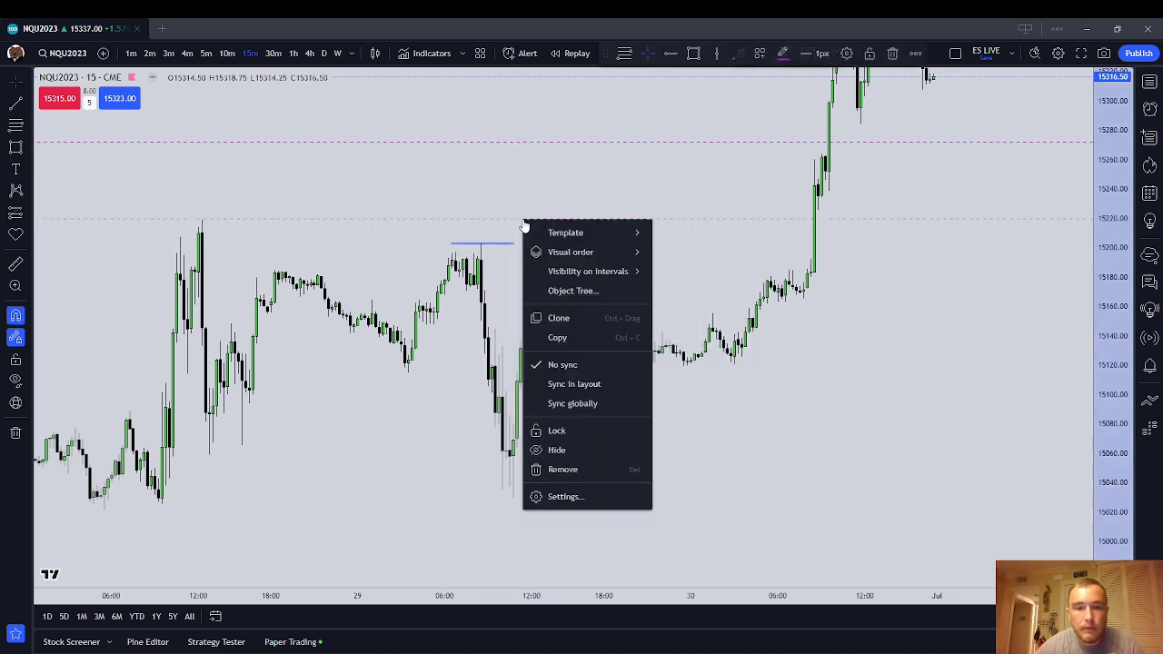
pyautogui.click(596, 468)
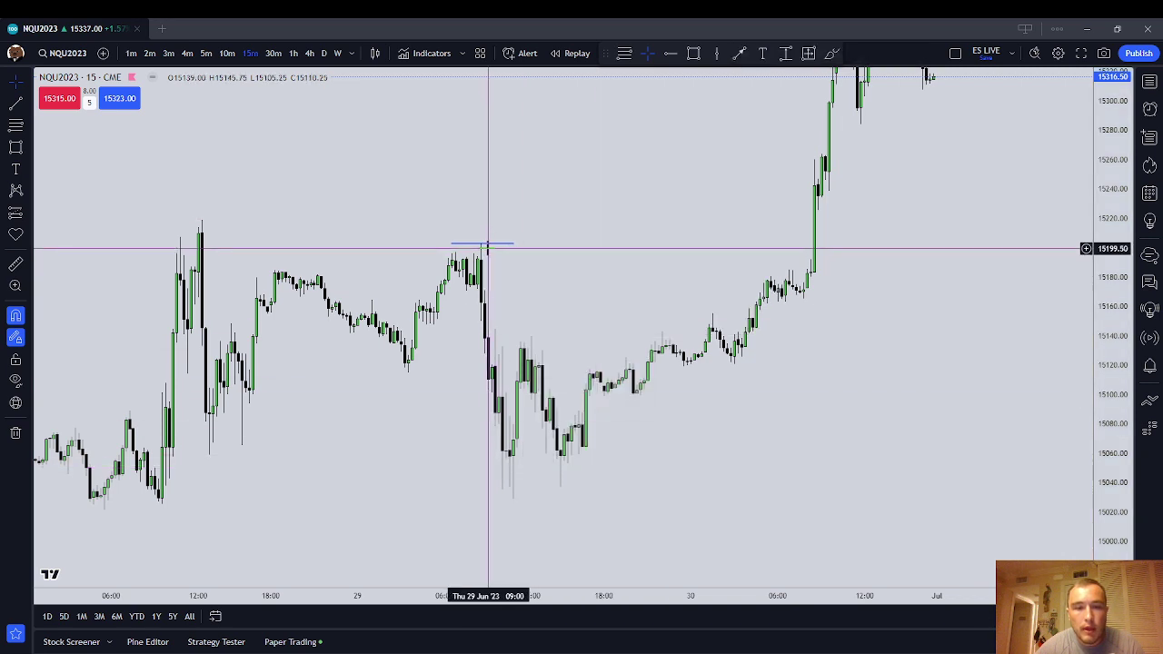
# Draw a horizontal trend line under the 29 June swing low at 15028.50, from 08:30 to 13:45
pyautogui.click(511, 511)
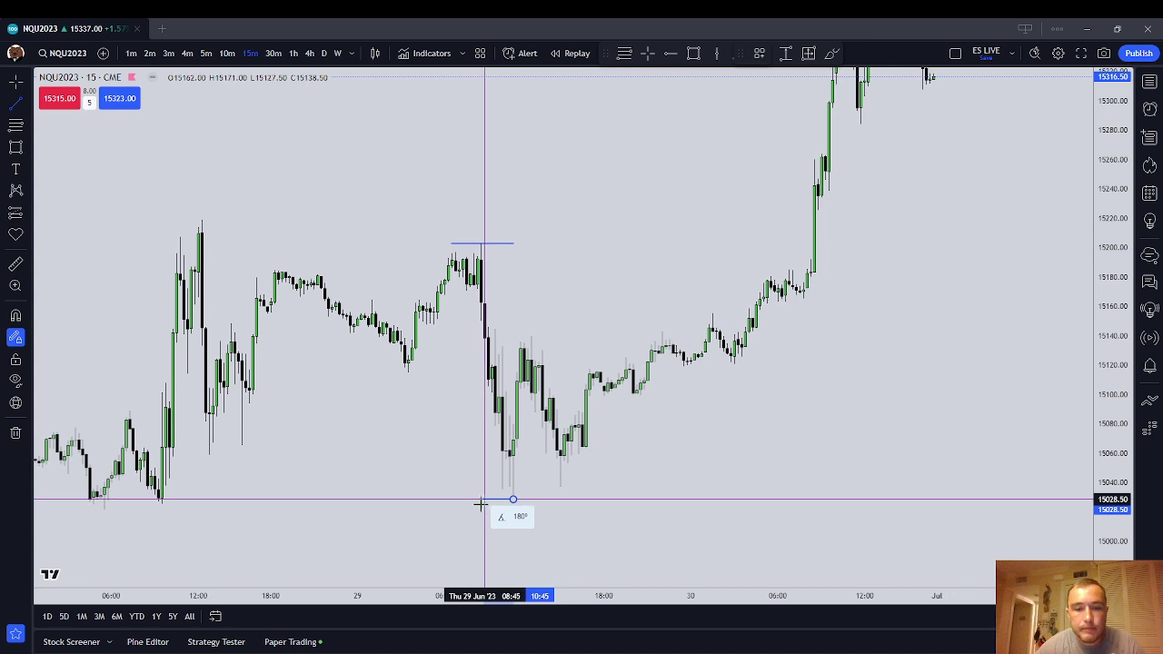
pyautogui.click(481, 503)
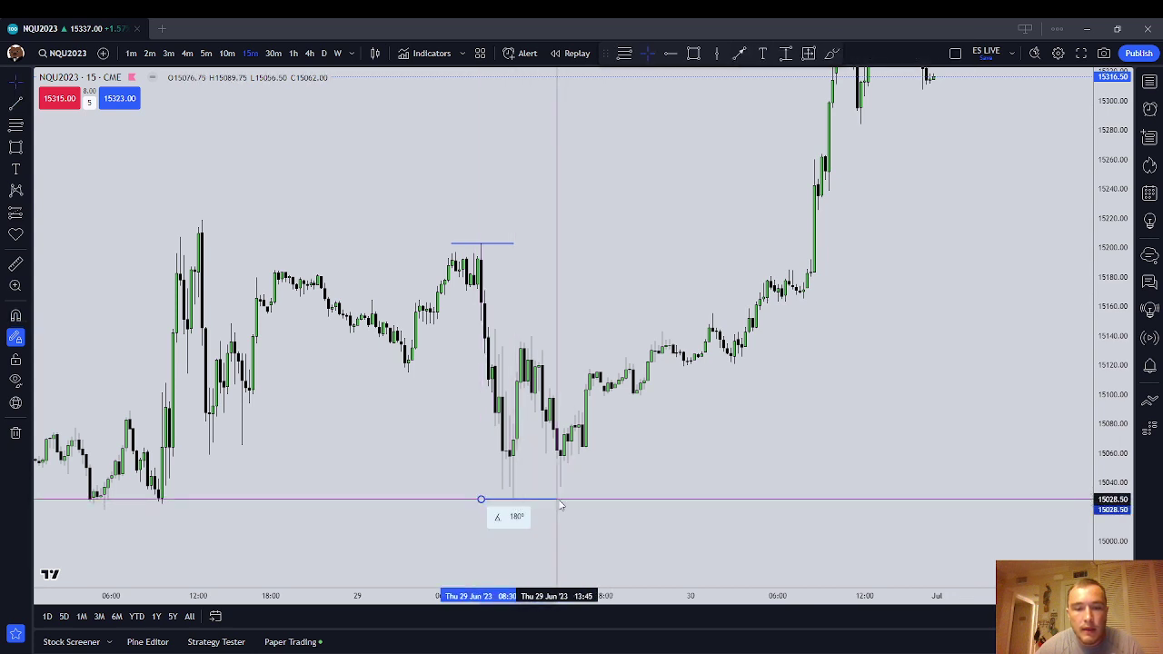
pyautogui.click(559, 500)
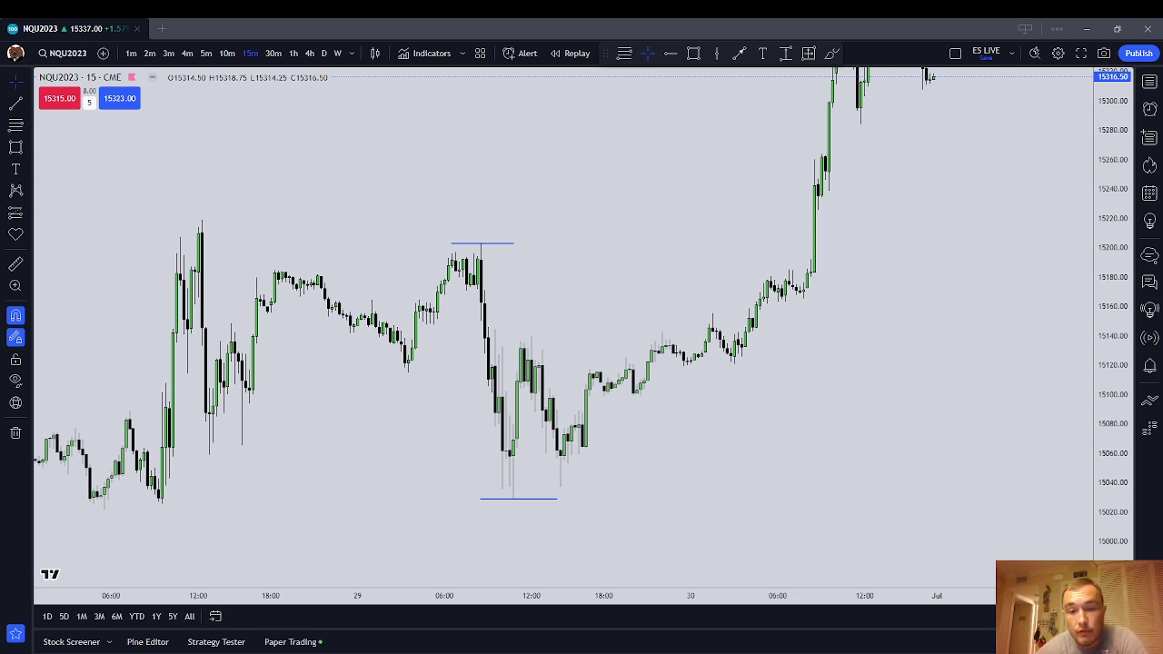
# Examine the marked swing high and swing low that bound the 29 June decline
pyautogui.click(485, 242)
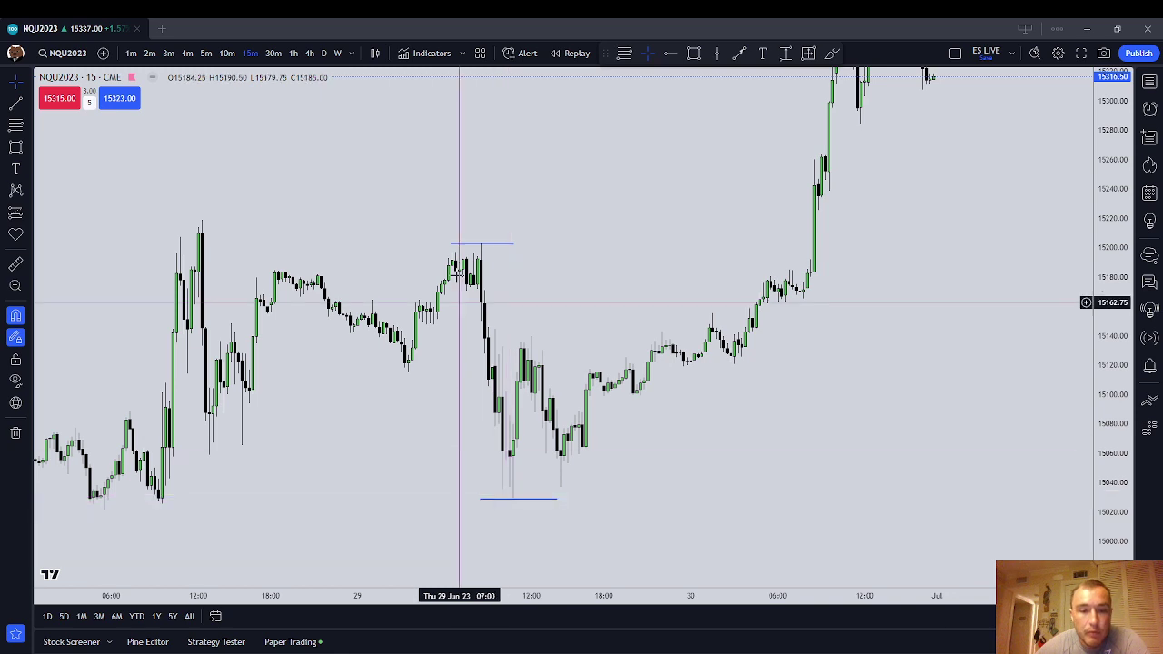
pyautogui.click(484, 244)
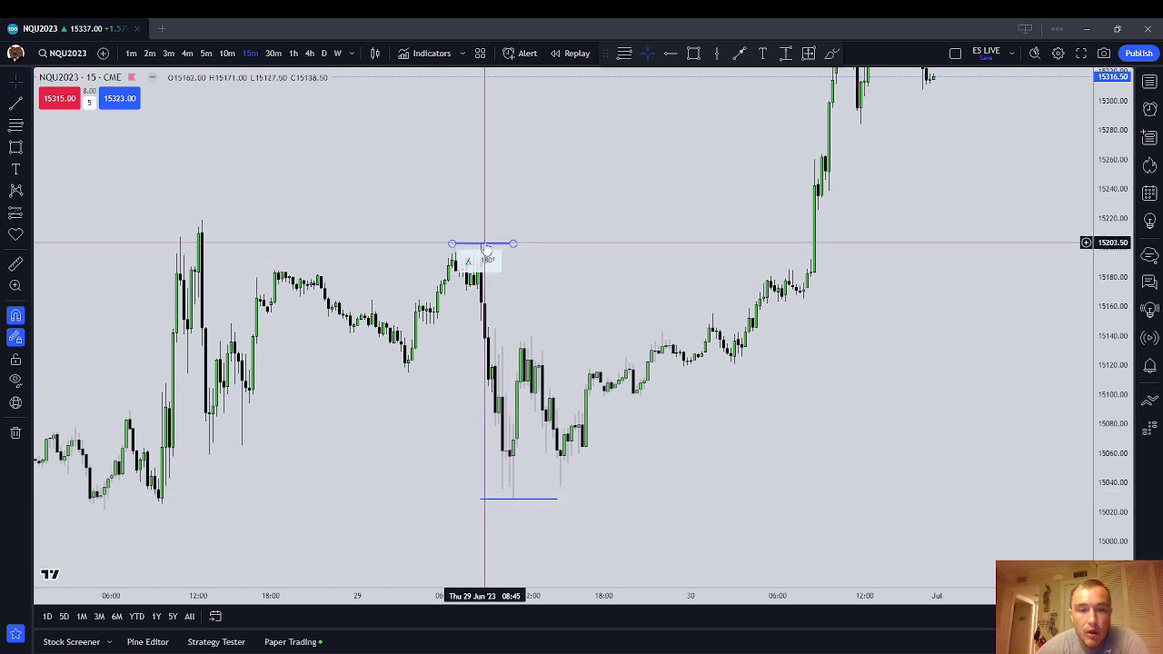
pyautogui.click(519, 500)
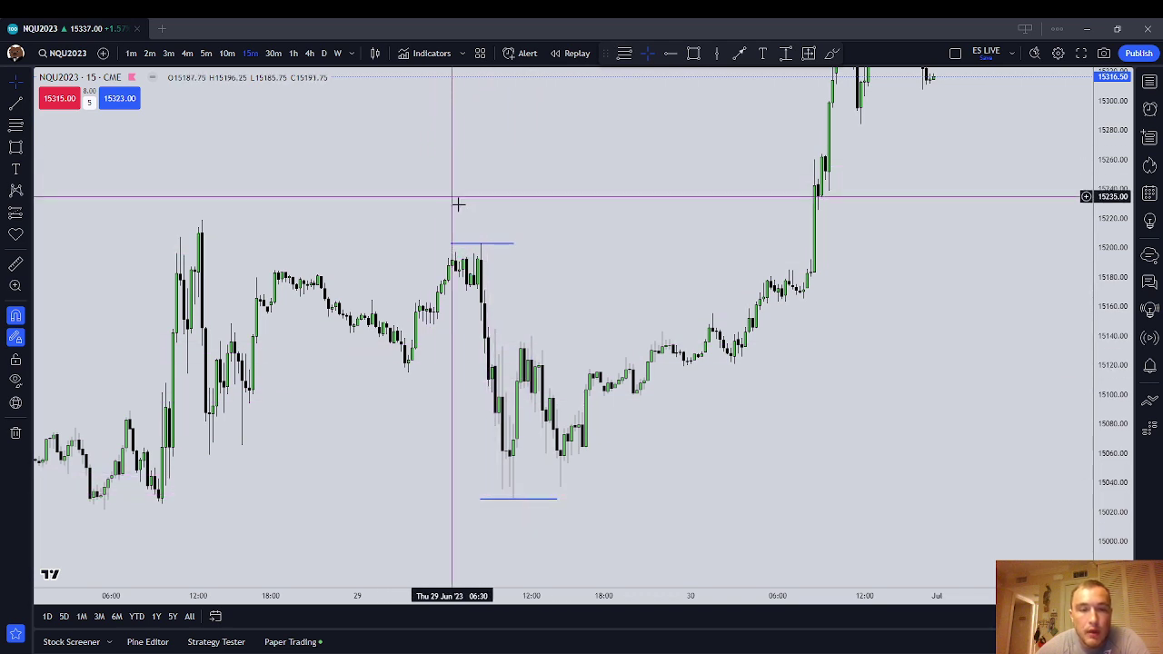
pyautogui.click(523, 498)
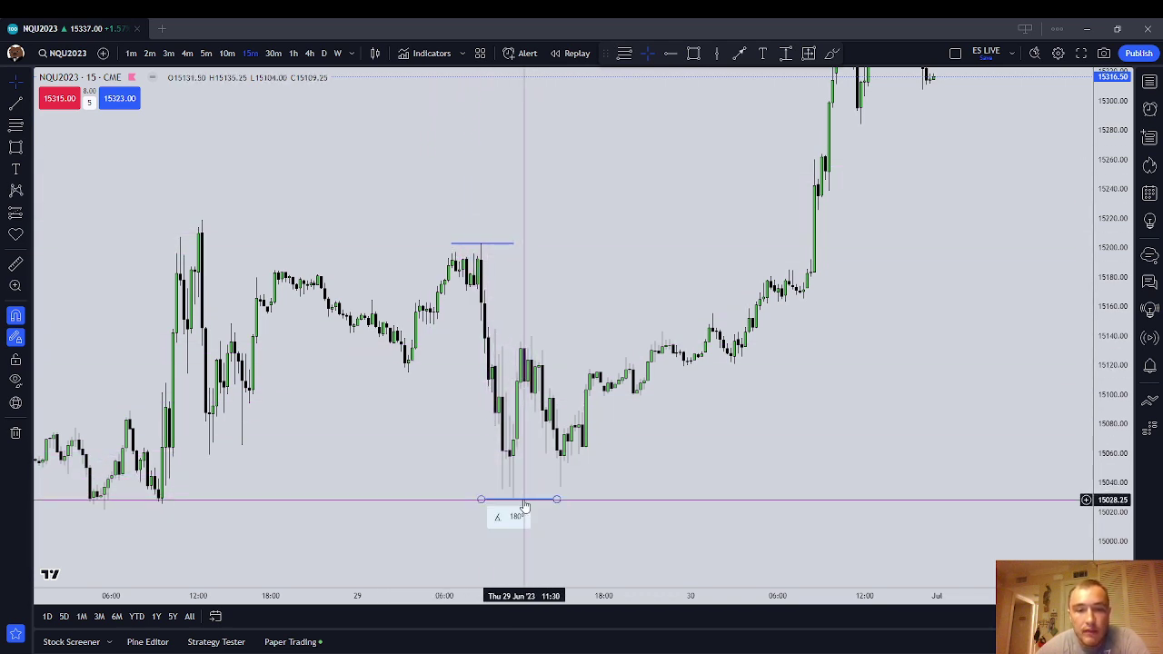
pyautogui.click(561, 484)
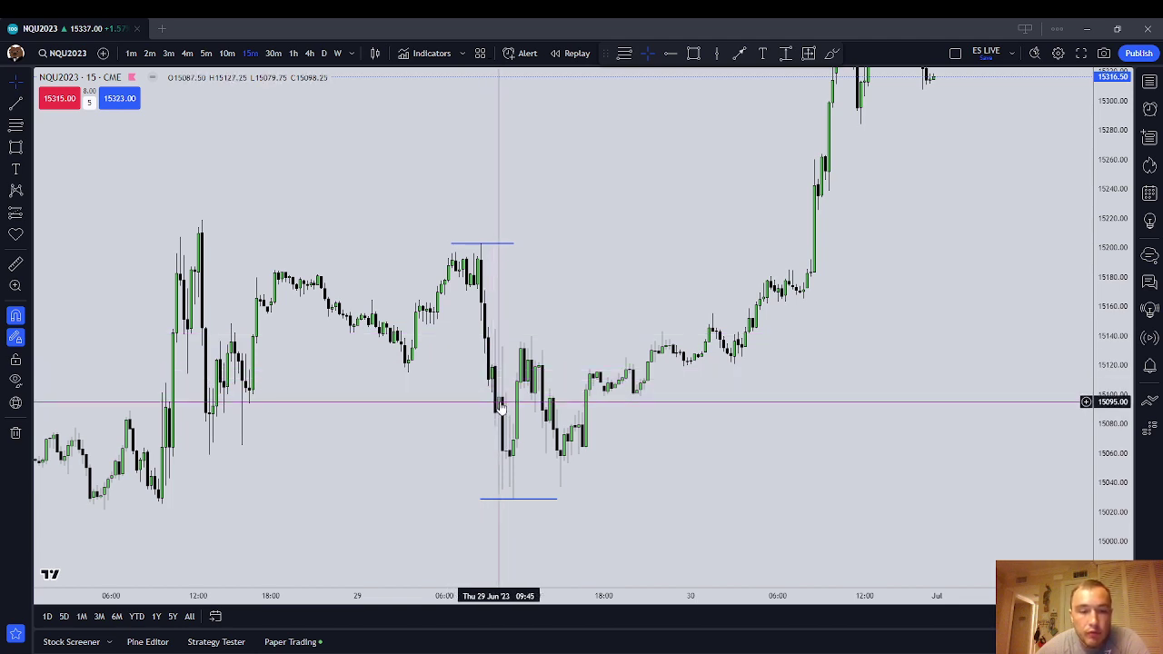
pyautogui.click(479, 245)
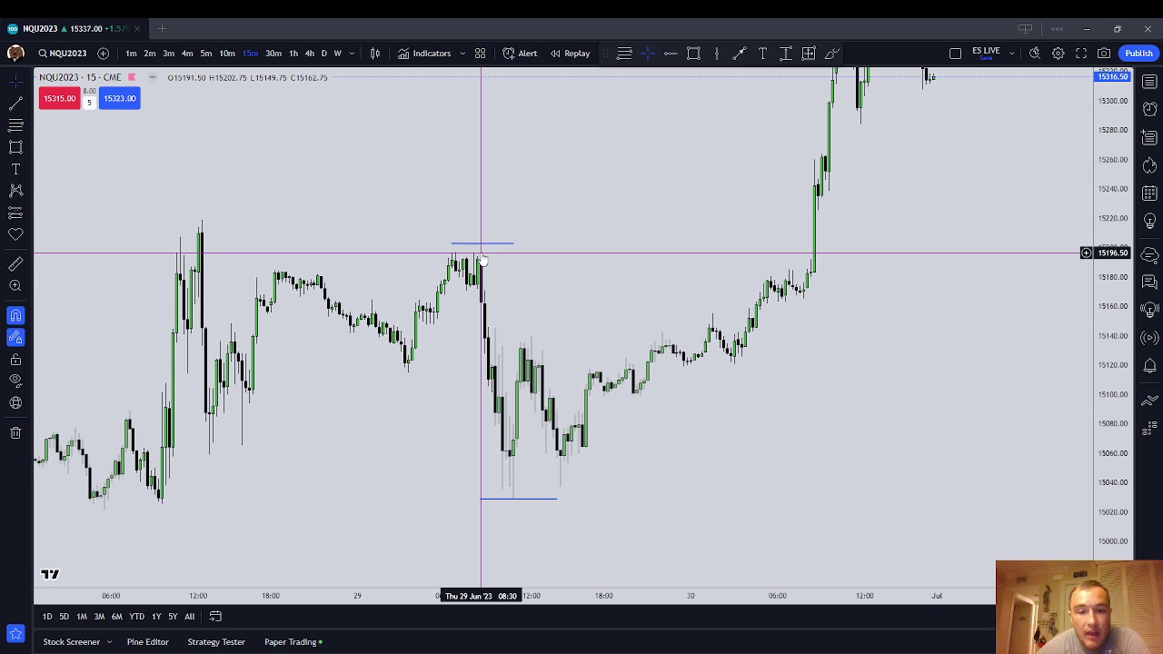
pyautogui.click(529, 500)
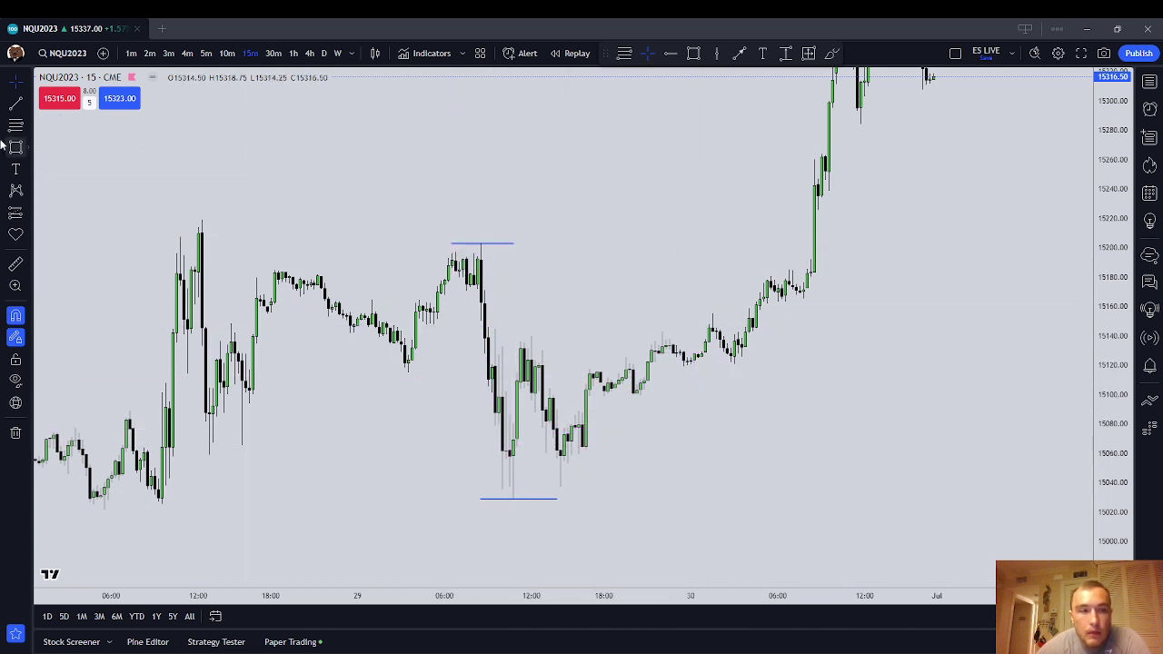
# Try to draw a horizontal trend line at the minor high of 29 June around 19:30
pyautogui.scroll(3, 584, 304)
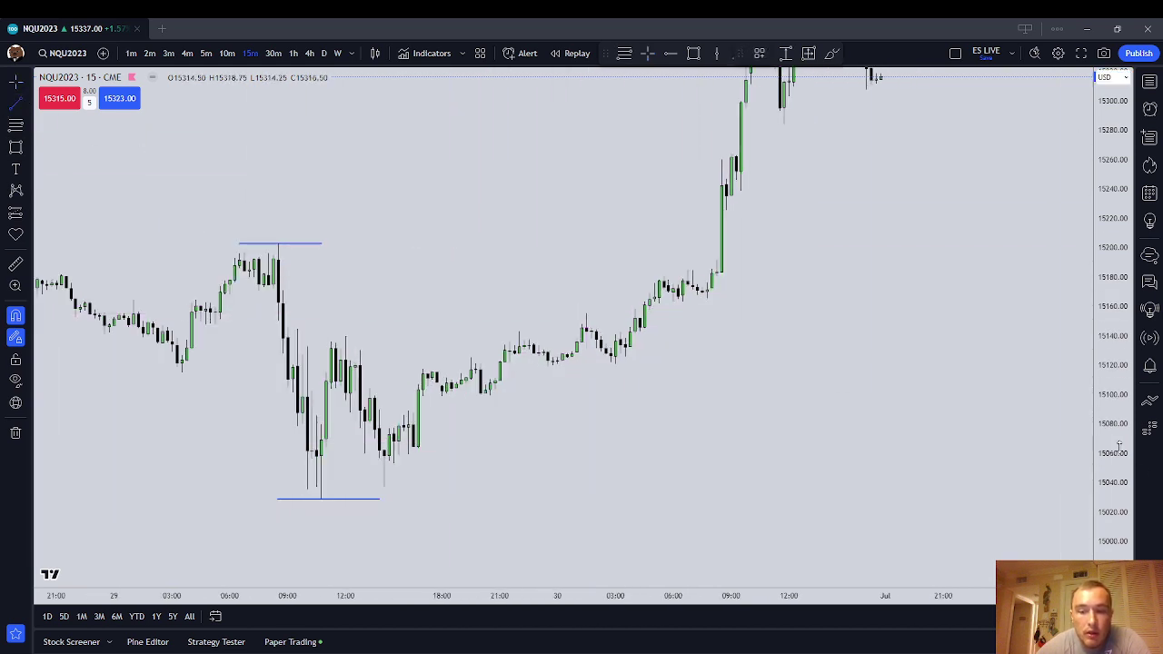
pyautogui.moveTo(1120, 446); pyautogui.dragTo(1119, 311)
pyautogui.press('Escape')
pyautogui.moveTo(743, 334); pyautogui.dragTo(781, 288)
pyautogui.scroll(-1, 783, 288)
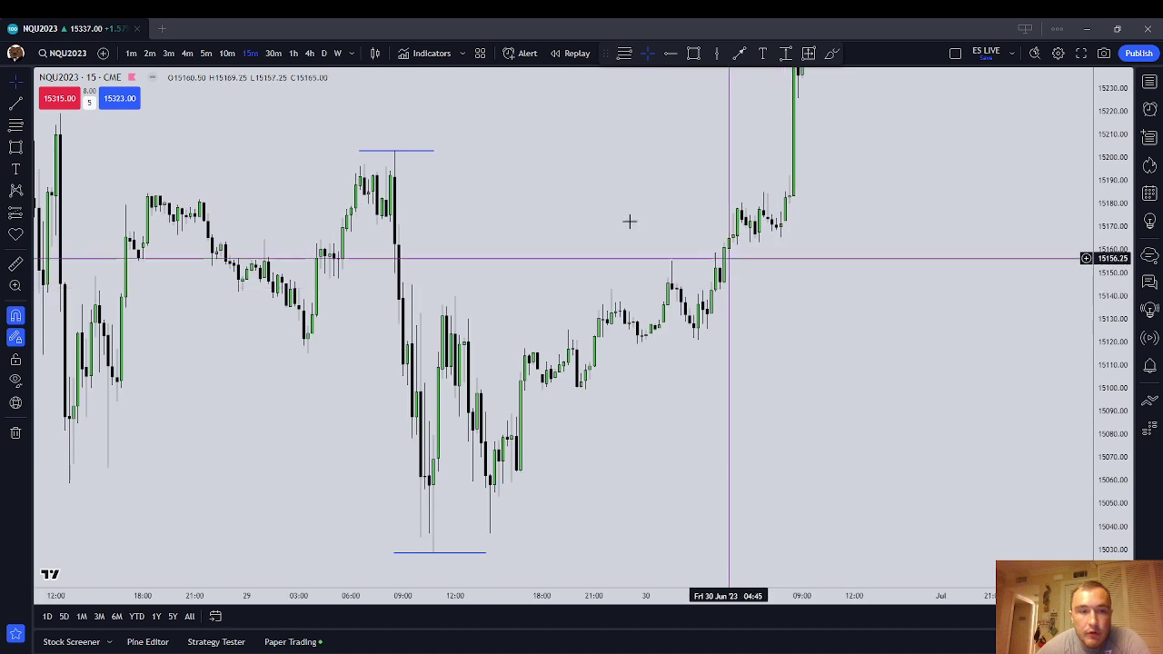
pyautogui.click(13, 105)
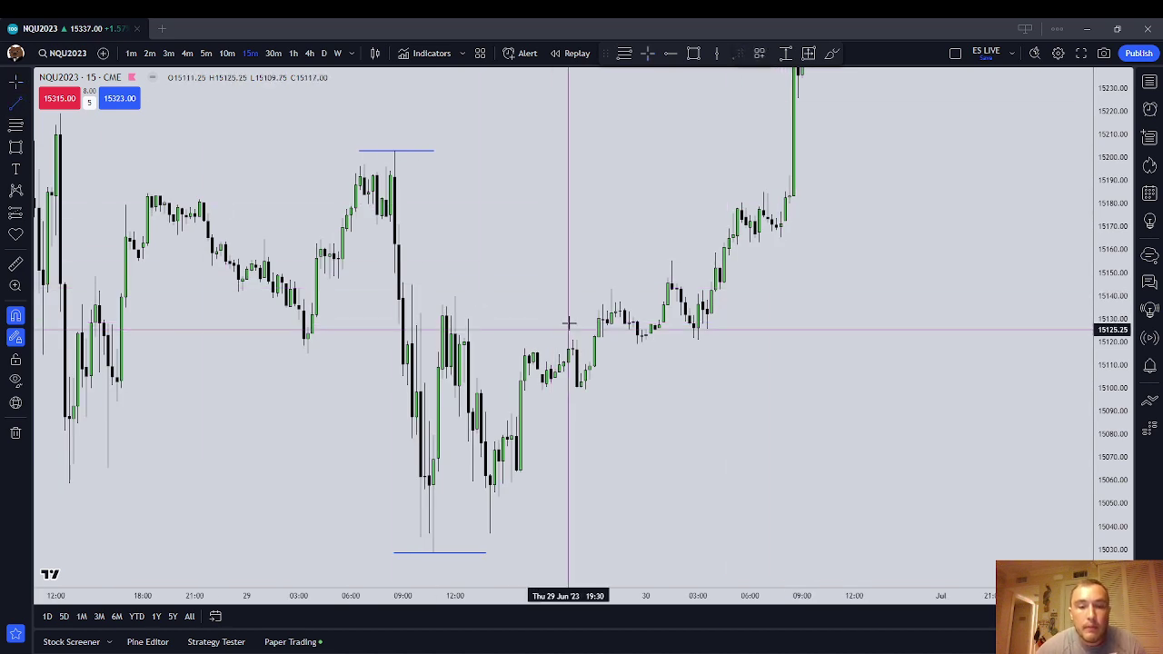
pyautogui.click(568, 325)
pyautogui.click(611, 324)
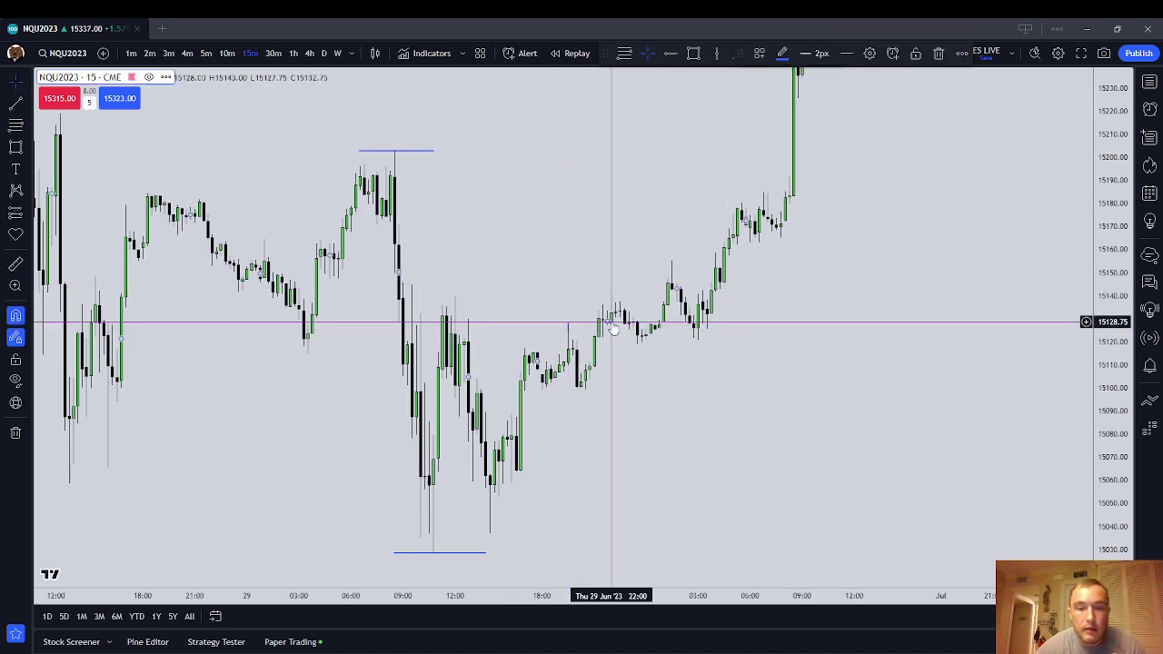
# Draw a horizontal trend line at the 29 June evening minor high, 15125.25, from 18:15 to 21:00, and delete the stray vertical segment
pyautogui.click(17, 105)
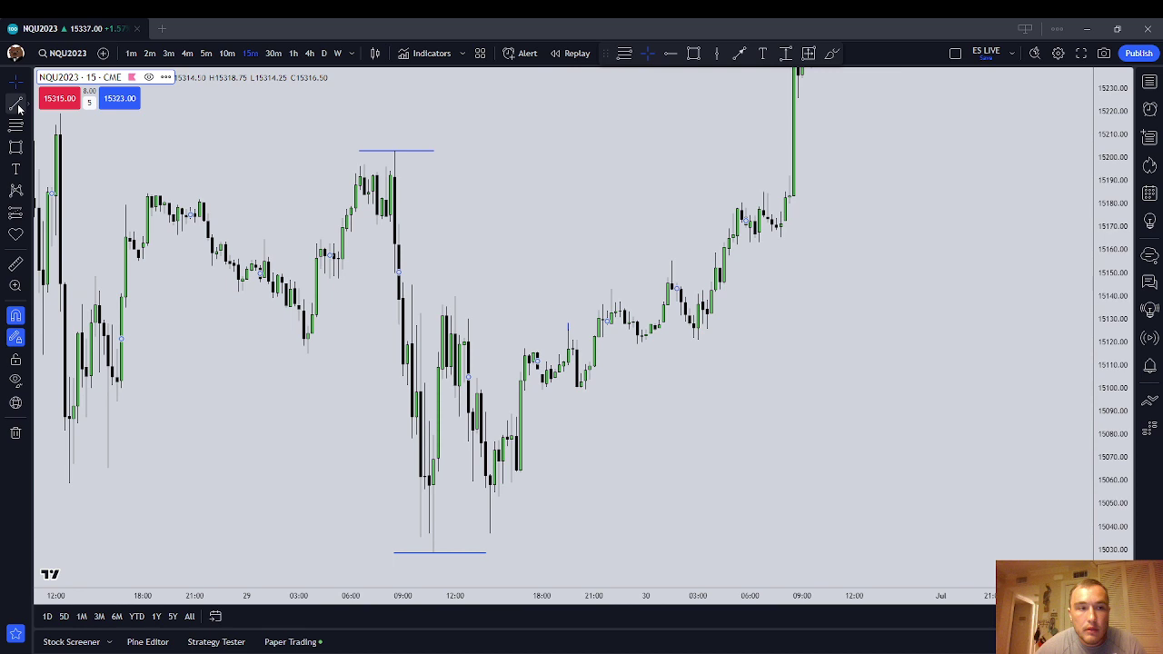
pyautogui.click(569, 329)
pyautogui.click(546, 328)
pyautogui.press('Escape')
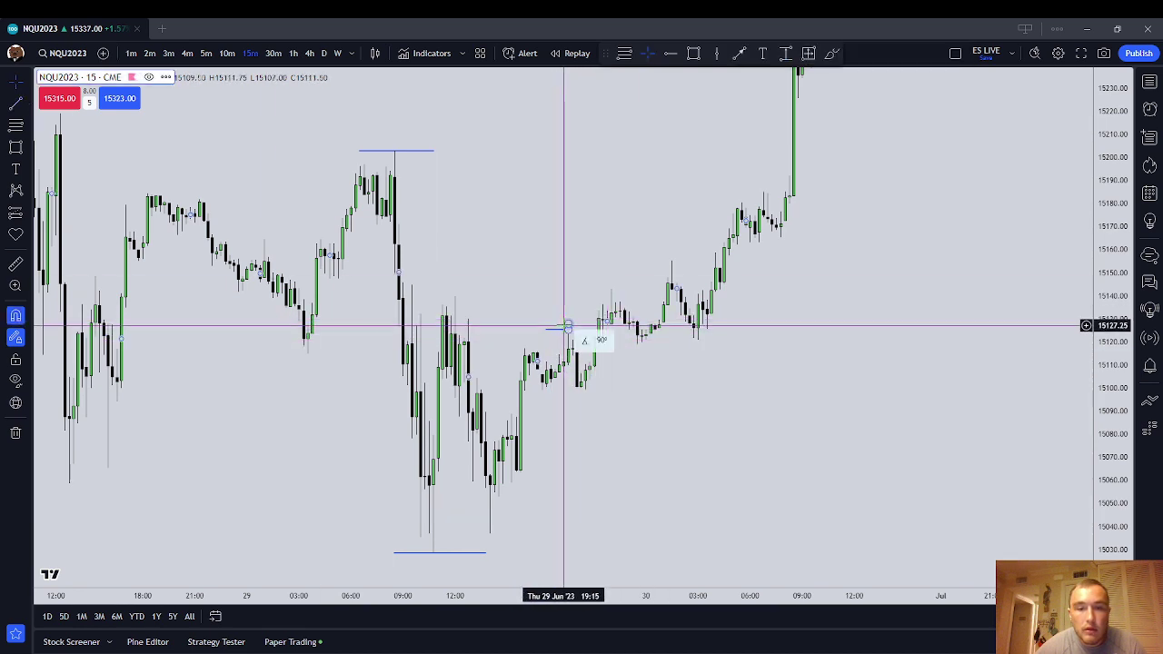
pyautogui.click(569, 325)
pyautogui.click(939, 52)
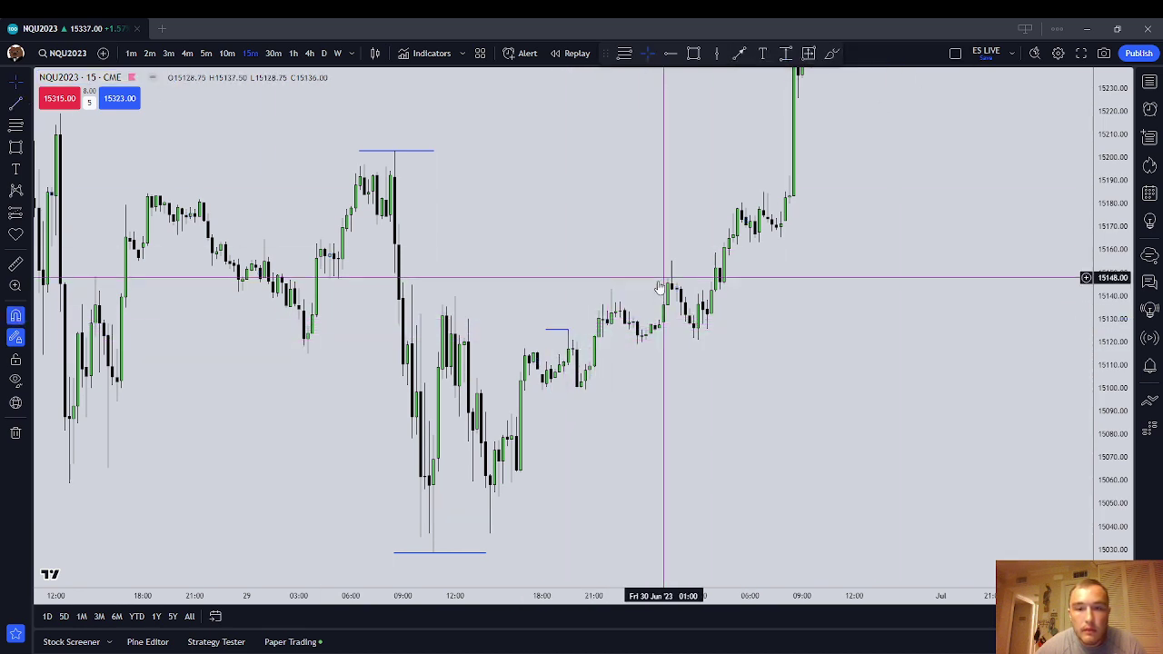
pyautogui.click(569, 331)
pyautogui.moveTo(594, 337); pyautogui.dragTo(594, 335)
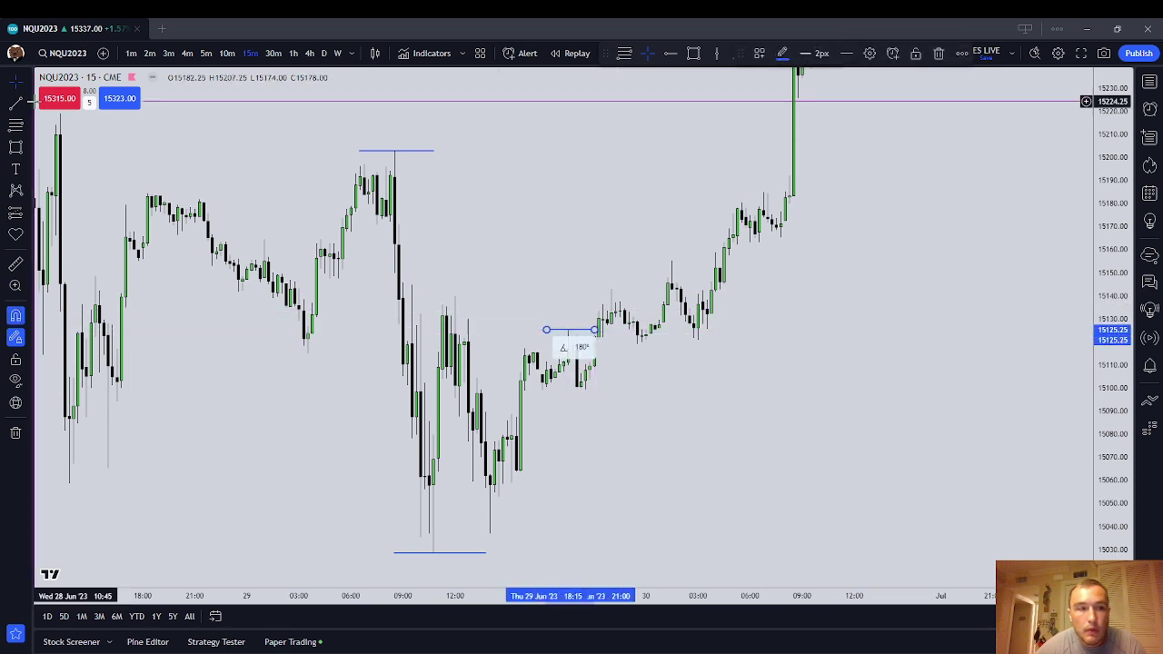
# Draw a horizontal trend line under the 29 June evening minor low at 15099.25, starting at 18:15
pyautogui.click(15, 103)
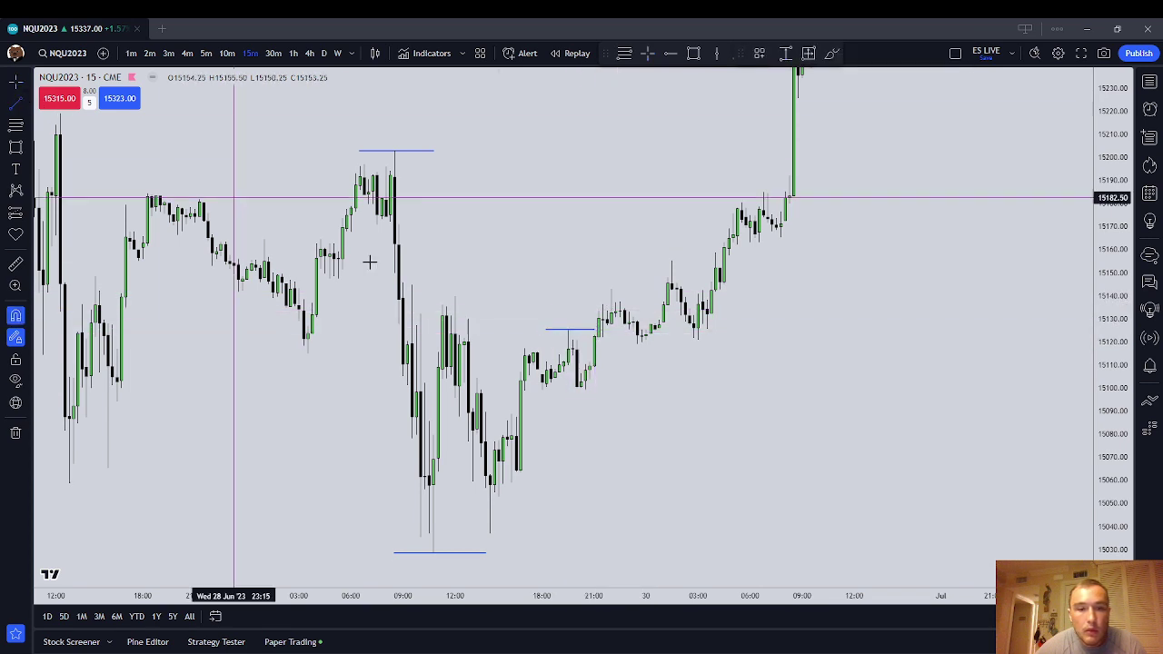
pyautogui.click(586, 390)
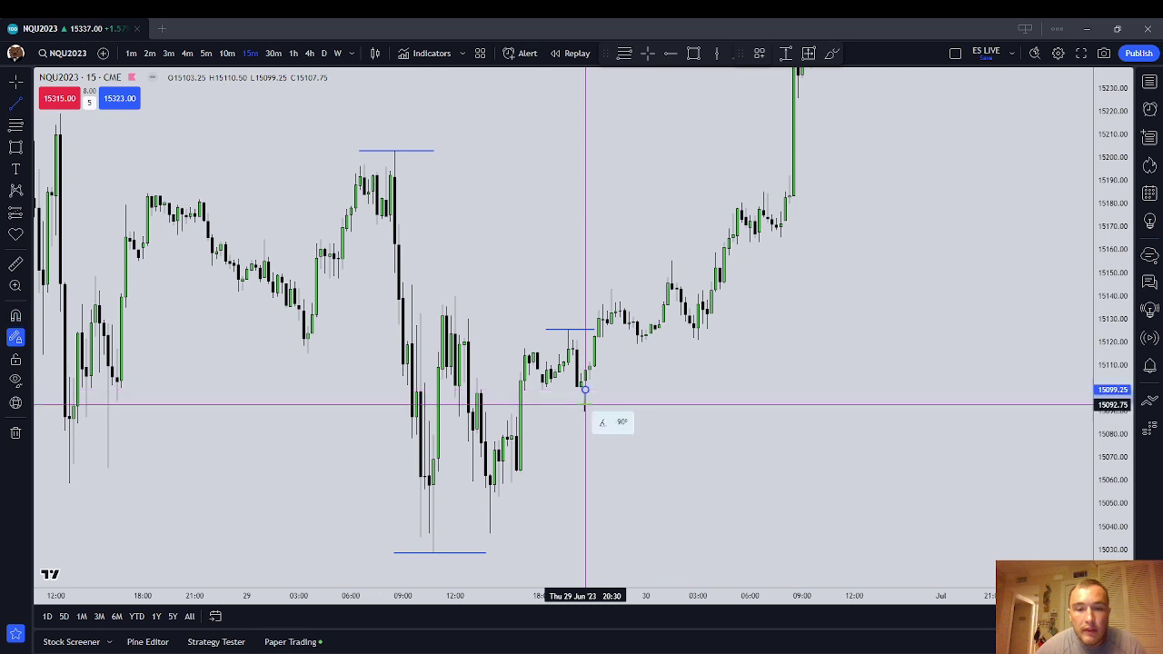
pyautogui.click(595, 393)
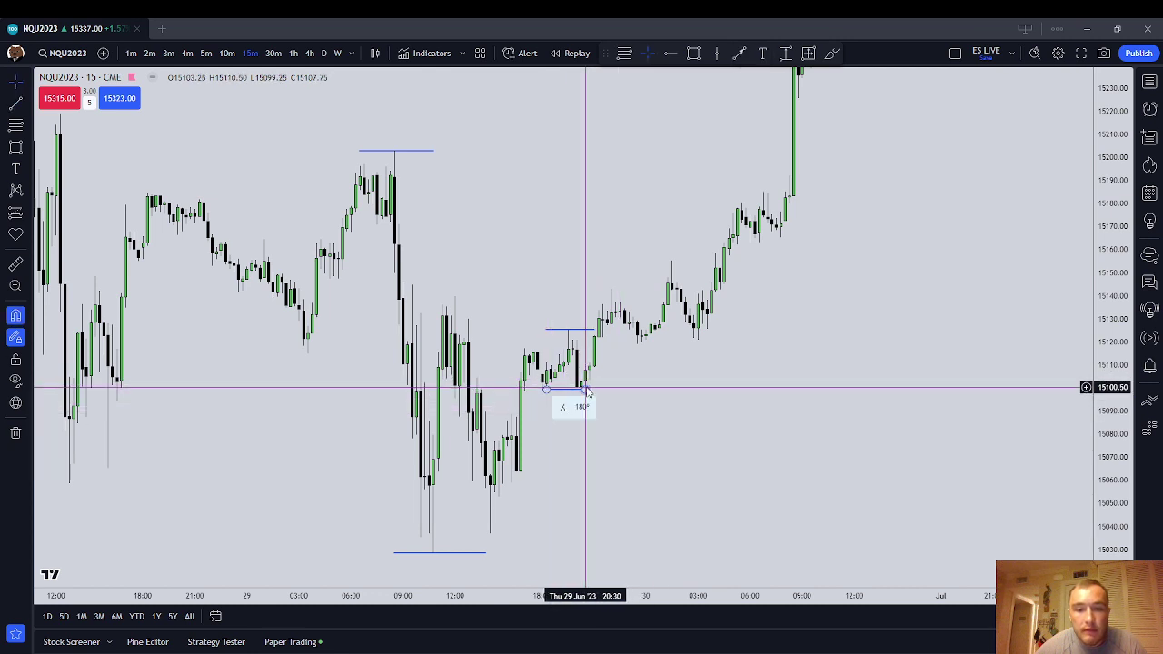
pyautogui.moveTo(586, 390); pyautogui.dragTo(607, 393)
pyautogui.click(604, 390)
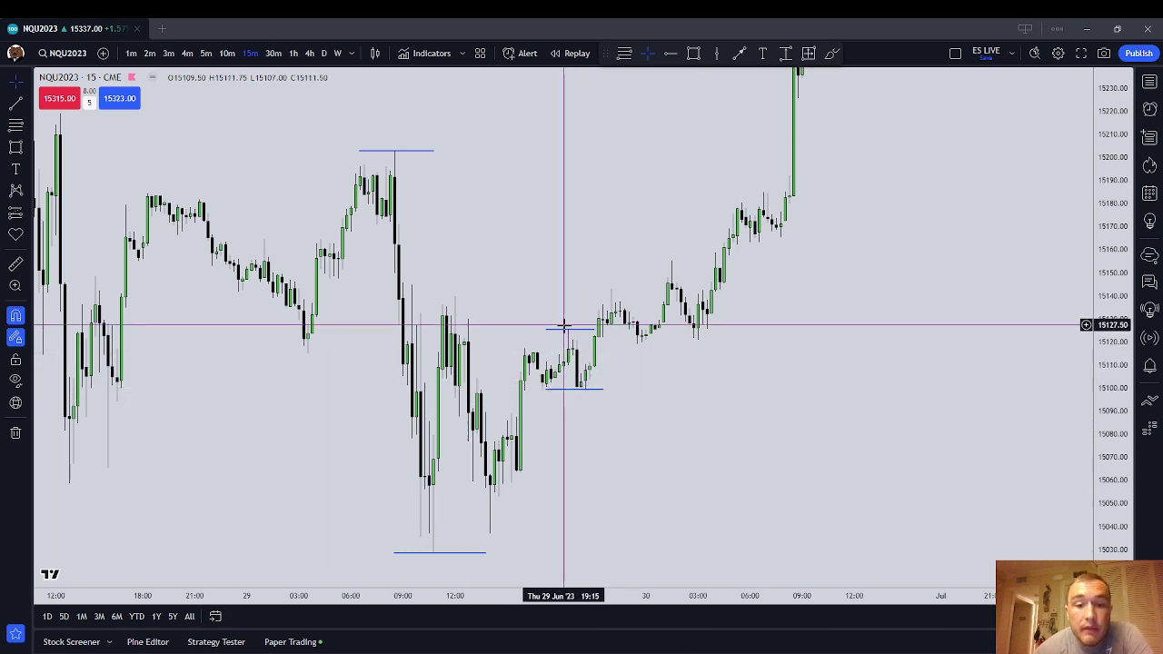
# Compare the small evening range with the larger 29 June swing high and swing low
pyautogui.click(341, 179)
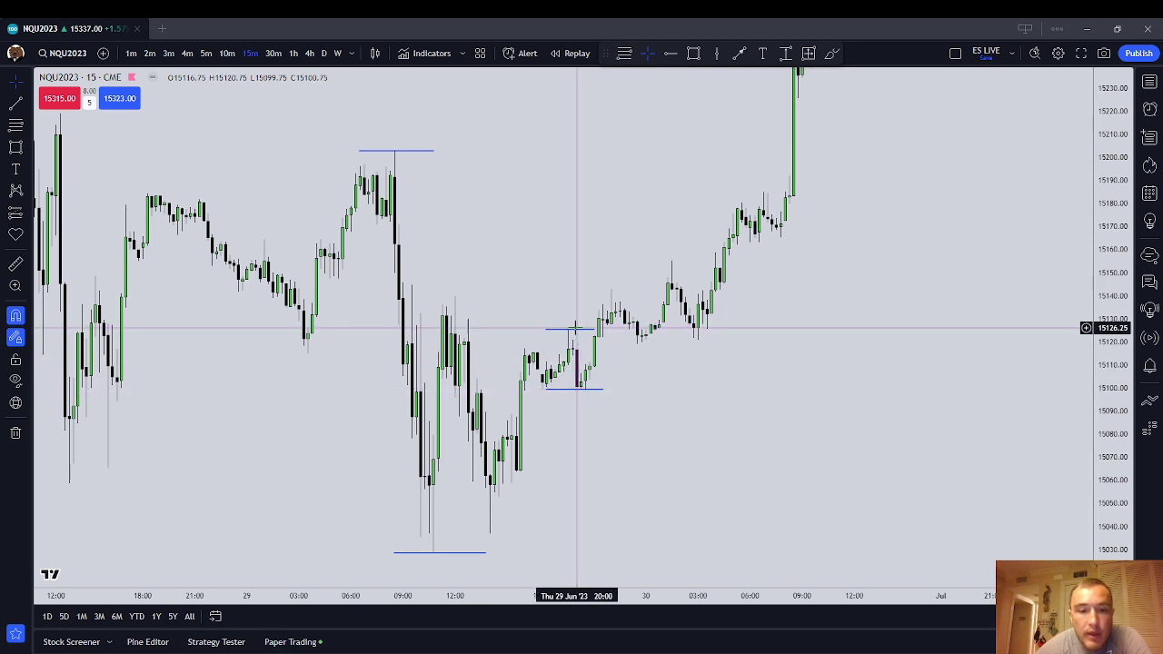
pyautogui.scroll(-1, 672, 403)
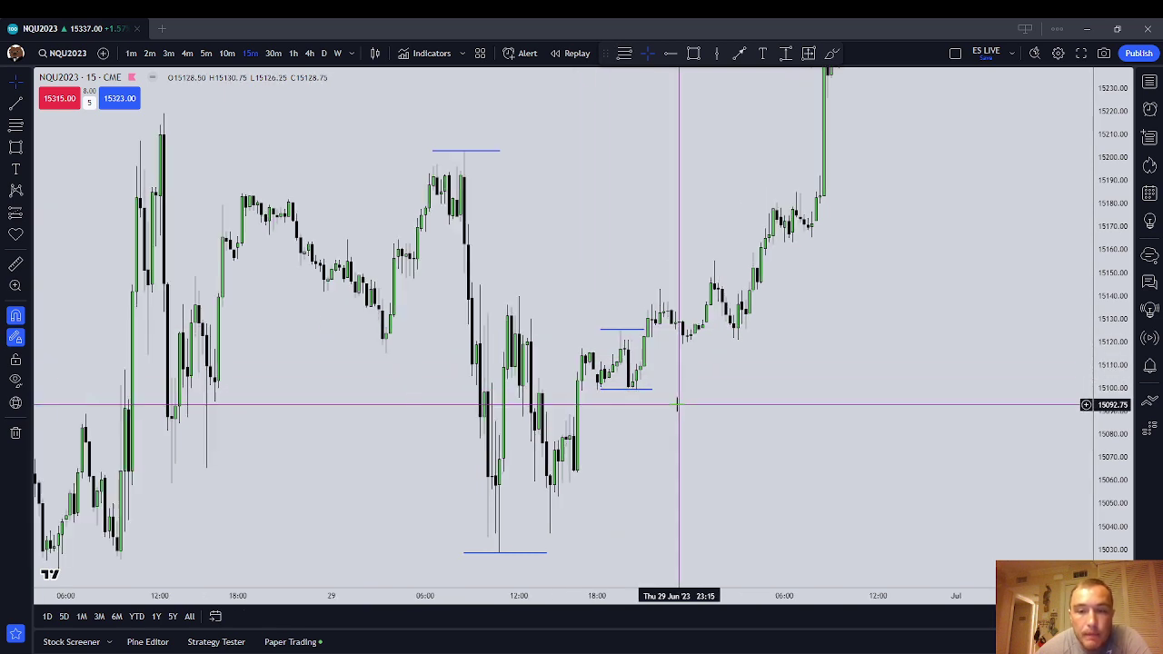
pyautogui.click(454, 151)
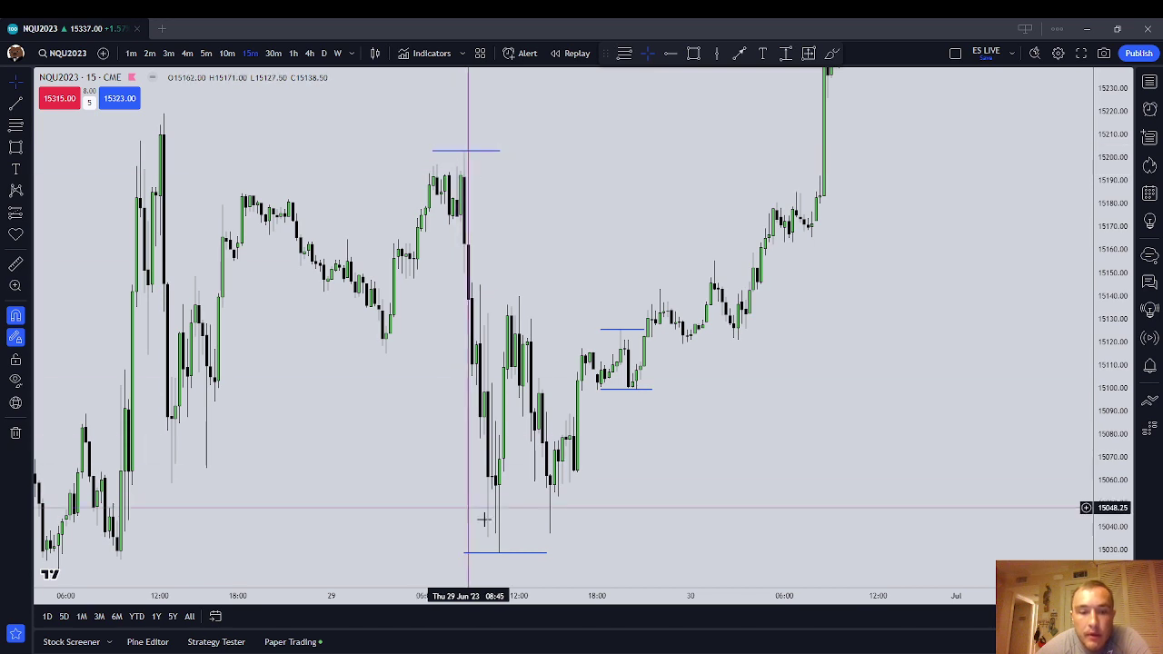
pyautogui.click(494, 553)
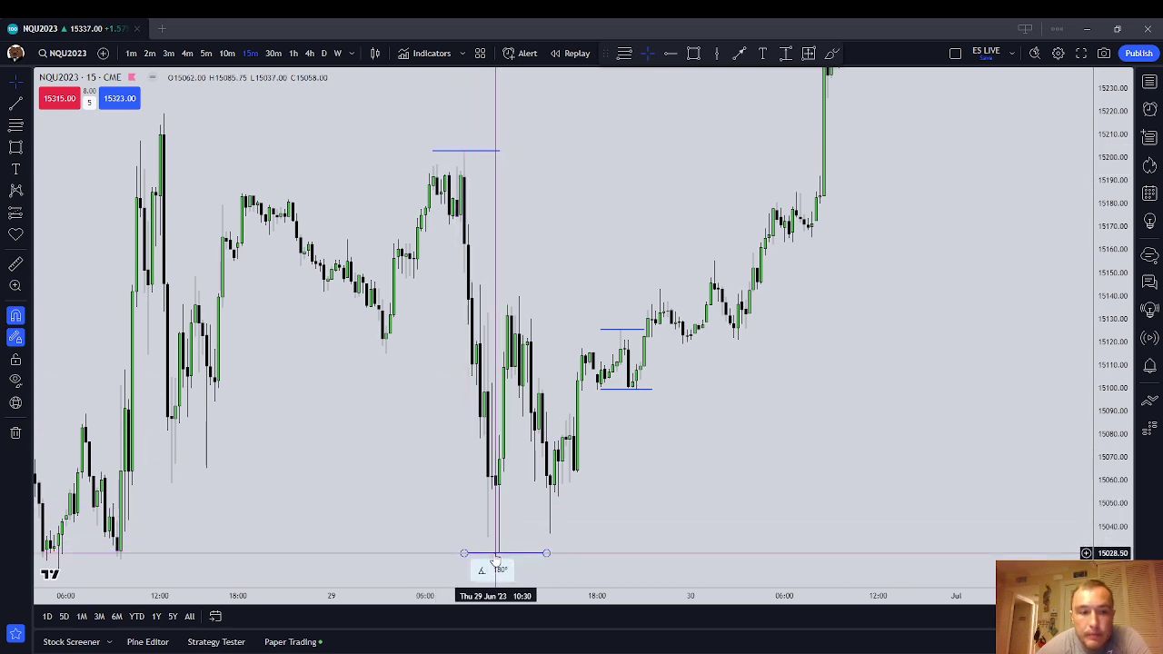
# Draw a short horizontal trend line under the 28 June 05:30 swing low at 15021.25, running left from the low
pyautogui.click(382, 519)
pyautogui.moveTo(382, 518); pyautogui.dragTo(461, 522)
pyautogui.click(16, 102)
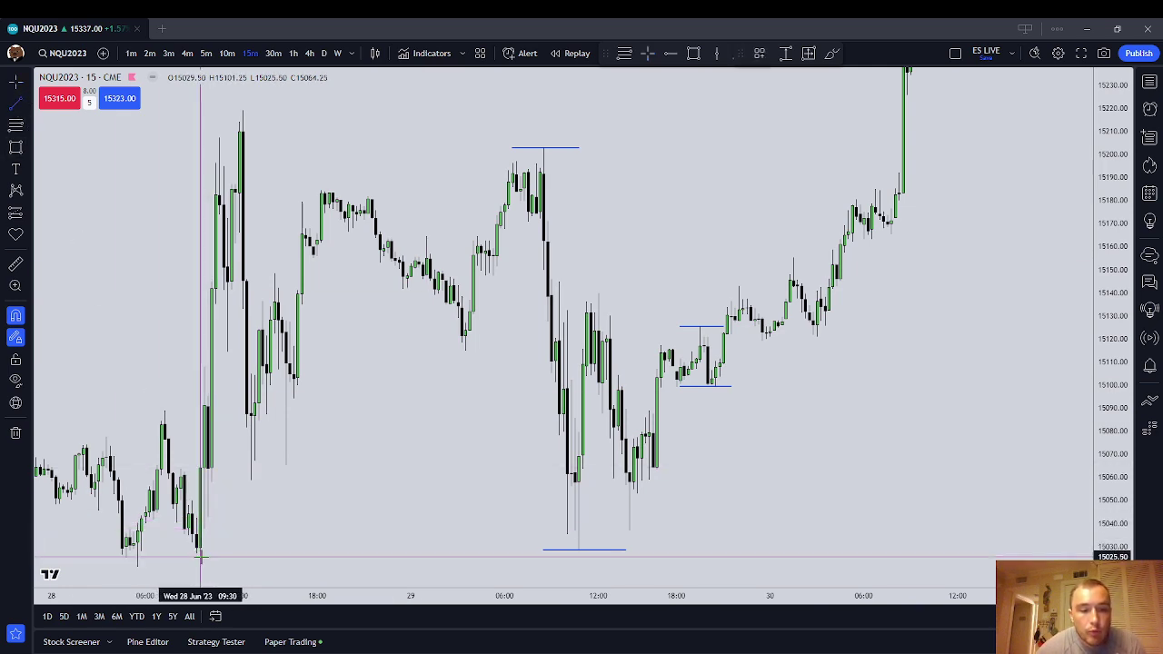
pyautogui.press('Escape')
pyautogui.moveTo(289, 543); pyautogui.dragTo(492, 544)
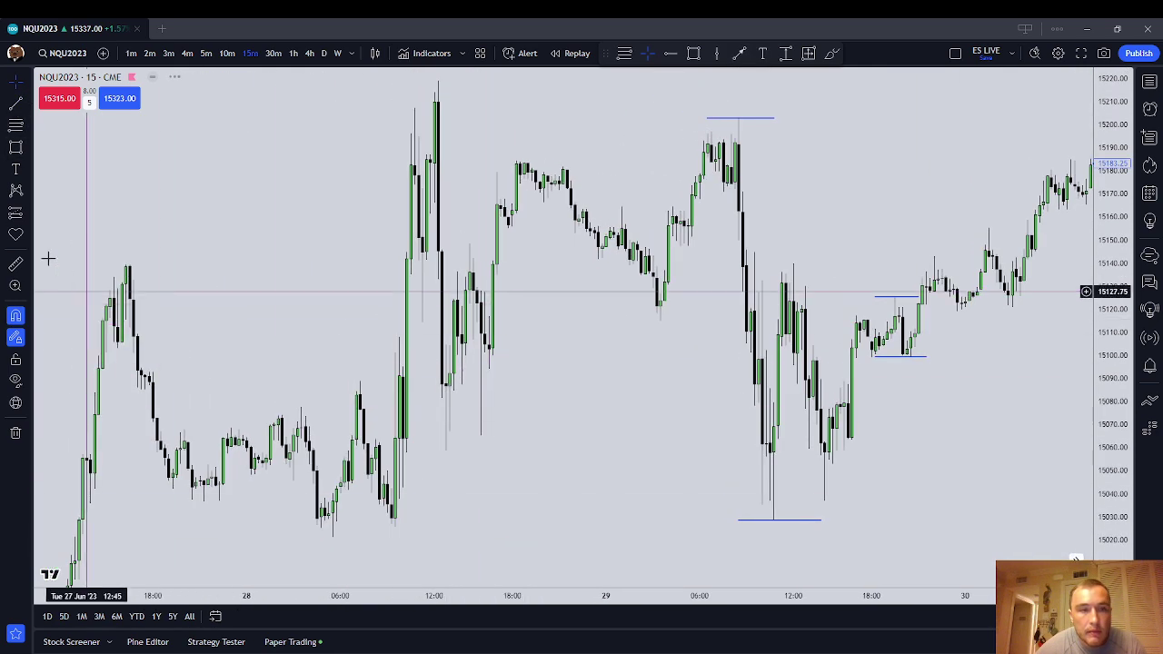
pyautogui.click(16, 103)
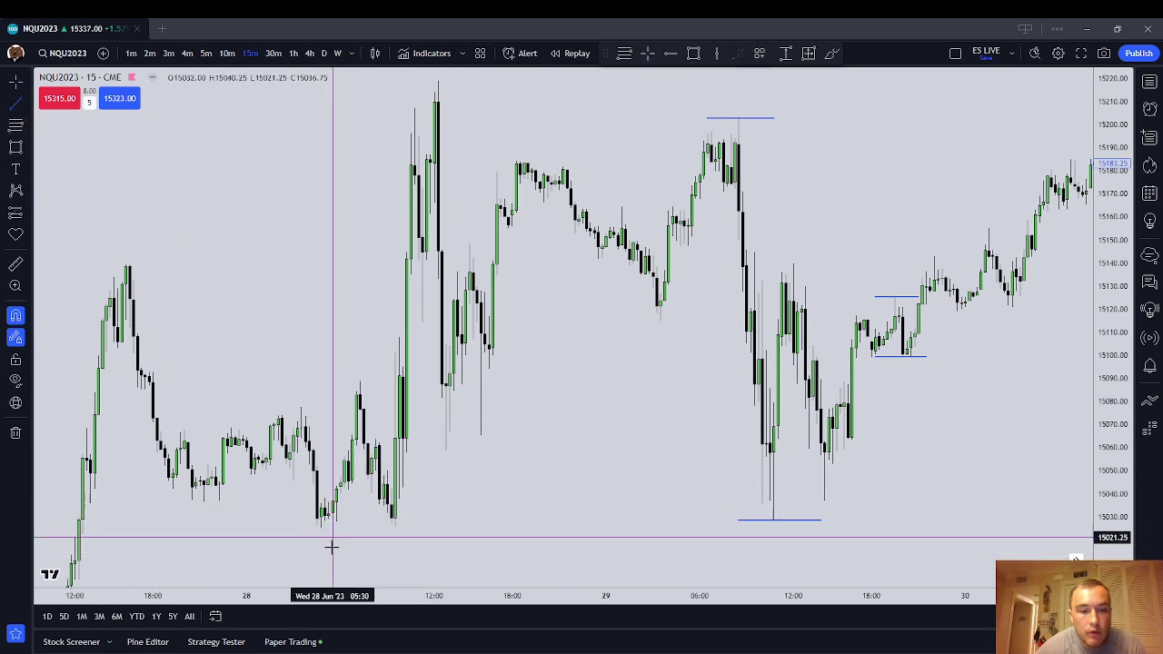
pyautogui.click(333, 539)
pyautogui.keyDown('shift'); pyautogui.click(301, 544); pyautogui.keyUp('shift')
pyautogui.click(329, 538)
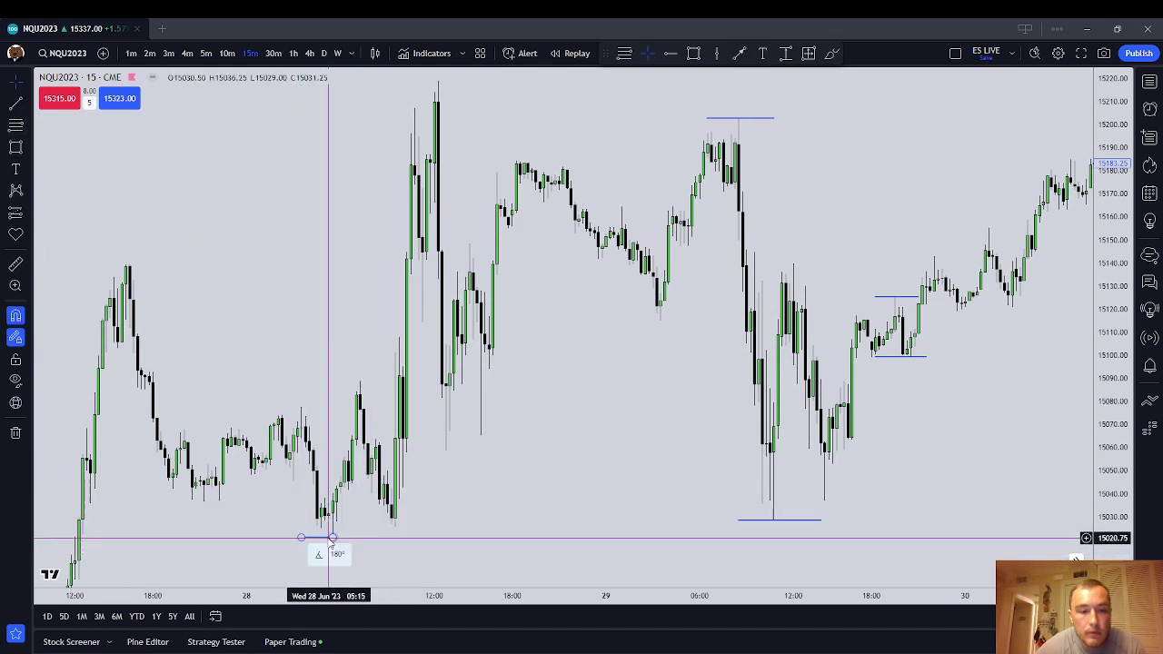
# Extend the line under the 28 June swing low horizontally to the right so it spans both sides of the low
pyautogui.press('Escape')
pyautogui.keyDown('ctrl'); pyautogui.keyDown('shift'); pyautogui.click(329, 539); pyautogui.keyUp('shift'); pyautogui.keyUp('ctrl')
pyautogui.click(337, 543)
pyautogui.click(341, 544)
pyautogui.moveTo(337, 539); pyautogui.dragTo(368, 542)
pyautogui.rightClick(439, 529)
# Draw a horizontal trend line at the 28 June swing high, 15219.00, from 10:15 to 12:15
pyautogui.moveTo(408, 504); pyautogui.dragTo(397, 533)
pyautogui.click(16, 102)
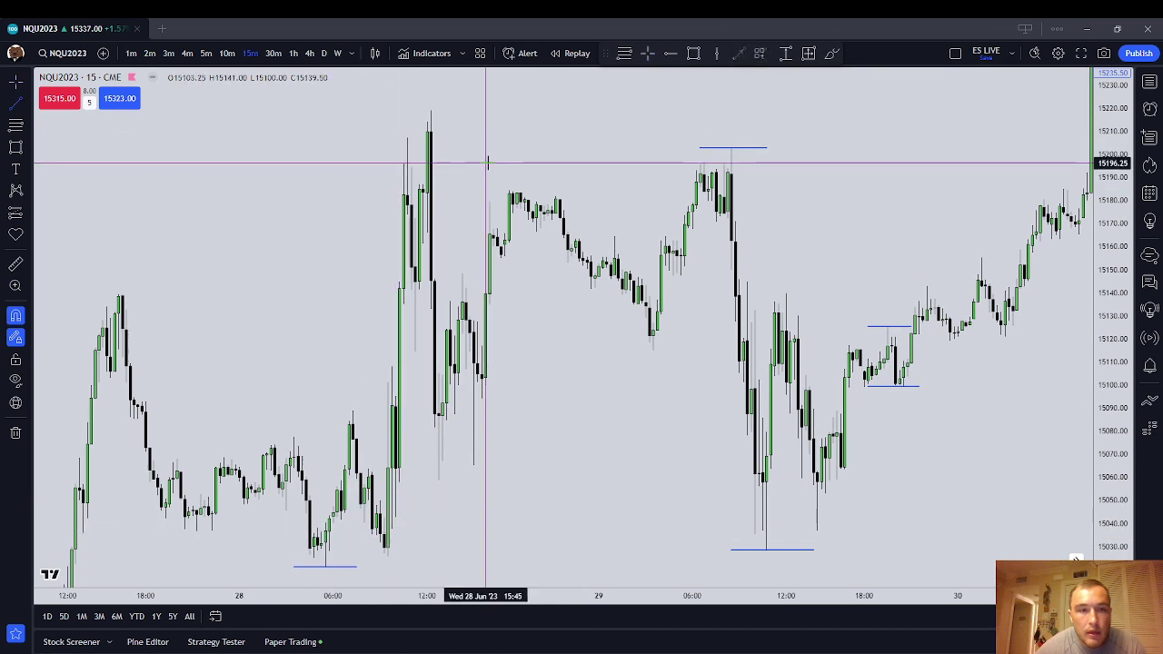
pyautogui.click(429, 107)
pyautogui.keyDown('shift'); pyautogui.click(399, 108); pyautogui.keyUp('shift')
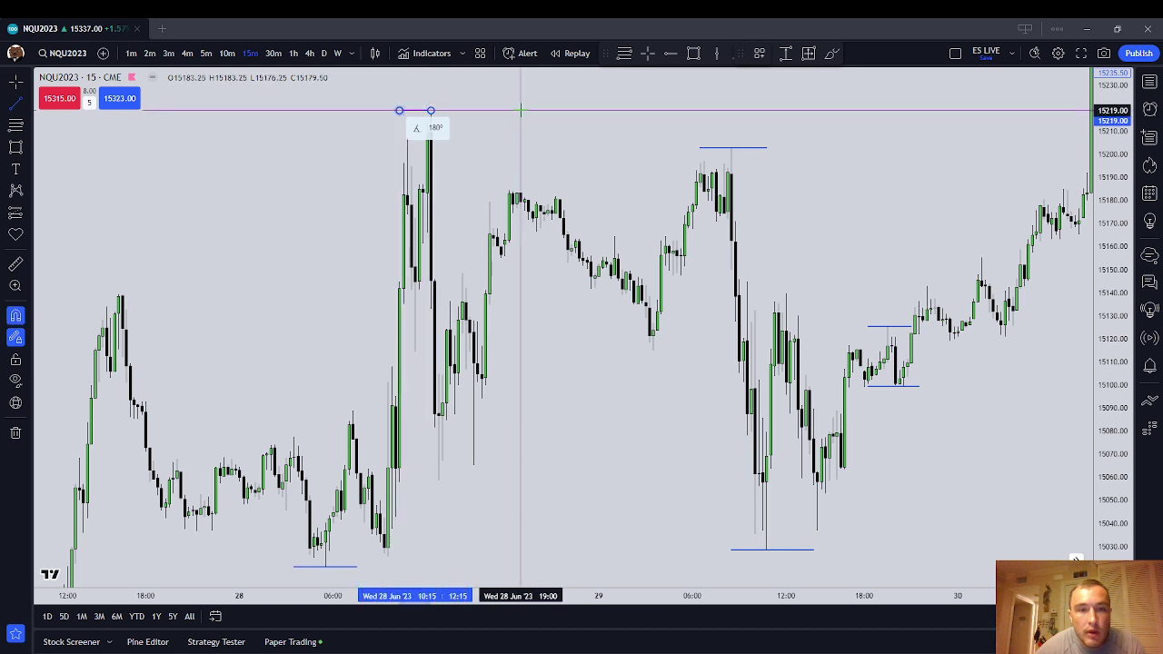
# Extend the right end of the 28 June swing-high line to 14:45, keeping it level at 15219.00
pyautogui.click(520, 110)
pyautogui.keyDown('shift'); pyautogui.click(430, 111); pyautogui.keyUp('shift')
pyautogui.moveTo(431, 112); pyautogui.dragTo(455, 114)
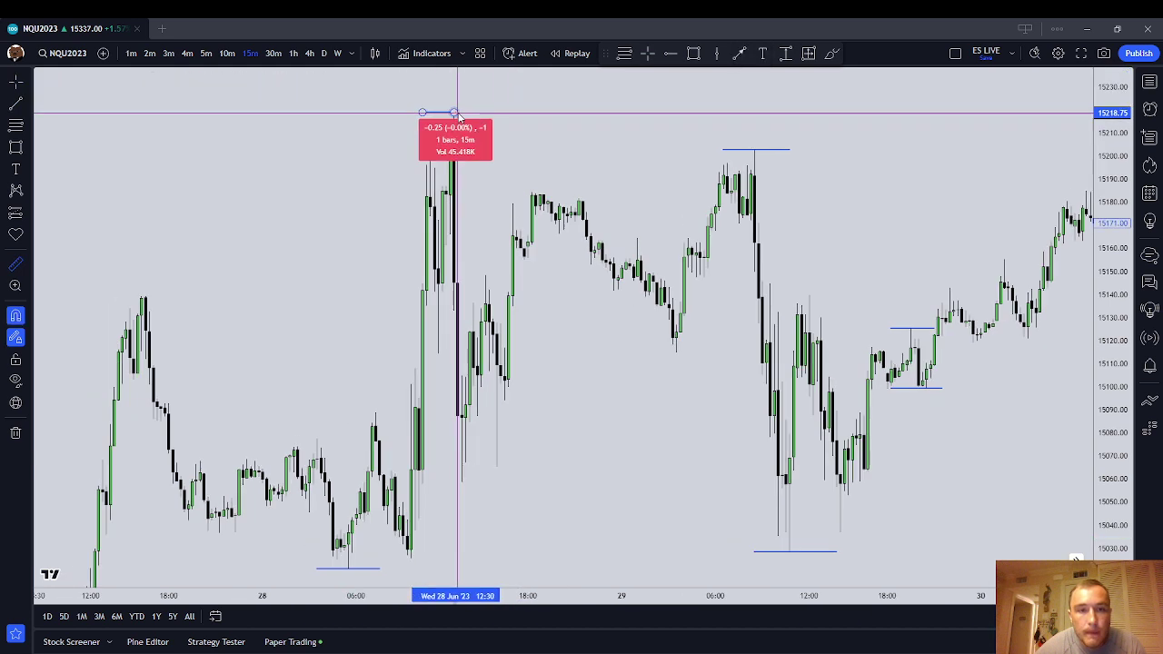
pyautogui.click(517, 116)
pyautogui.click(461, 114)
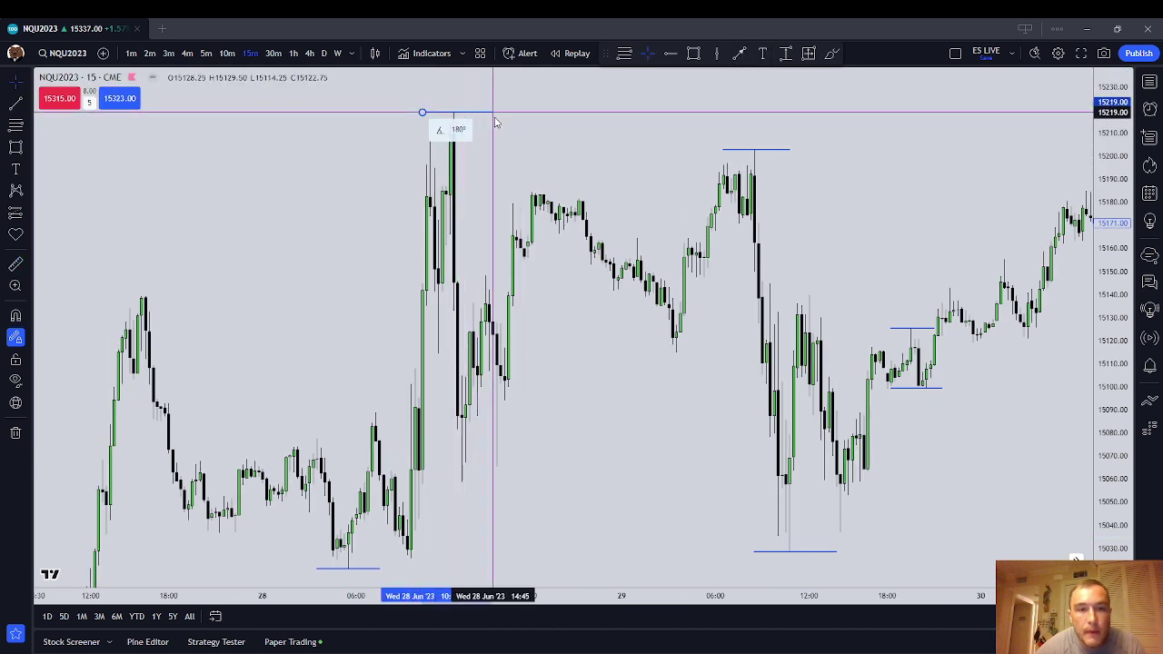
pyautogui.rightClick(495, 122)
pyautogui.click(558, 86)
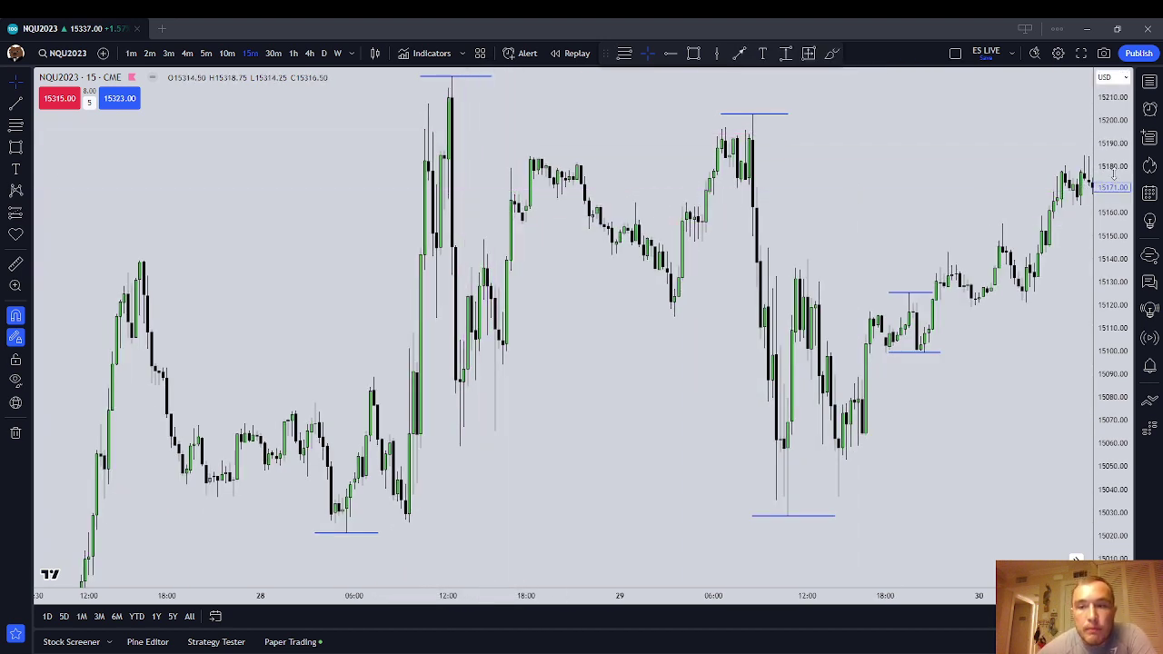
# Compare the 28 June swing high and low with the 29 June range and the small evening range
pyautogui.moveTo(1109, 194); pyautogui.dragTo(1107, 252)
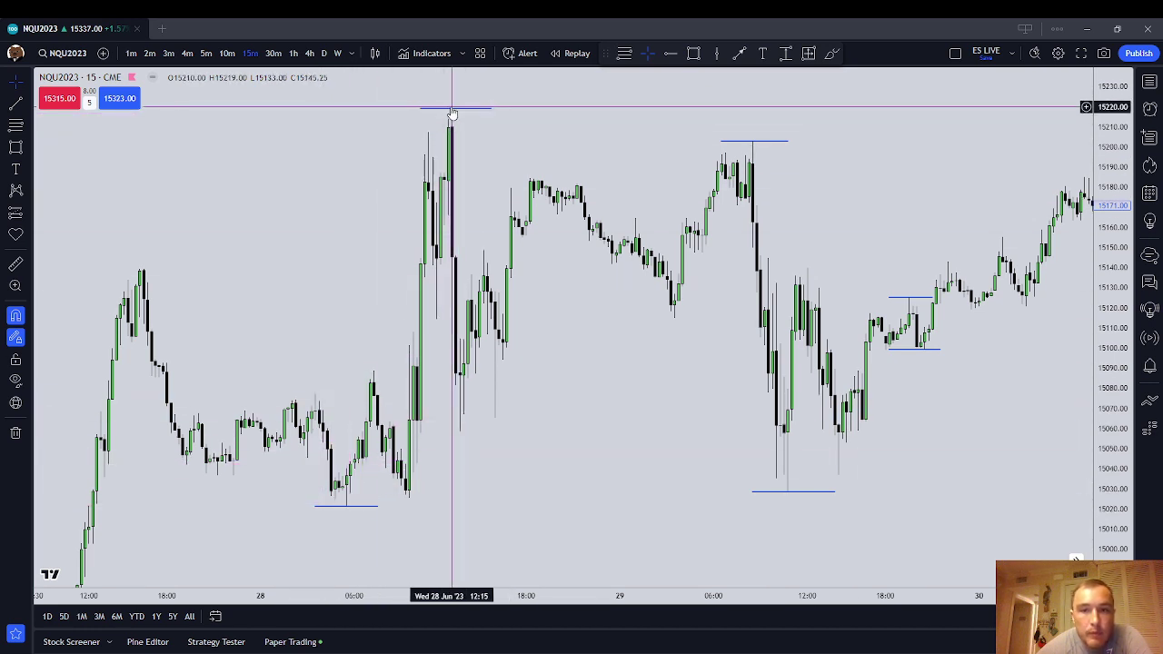
pyautogui.moveTo(590, 145); pyautogui.dragTo(494, 146)
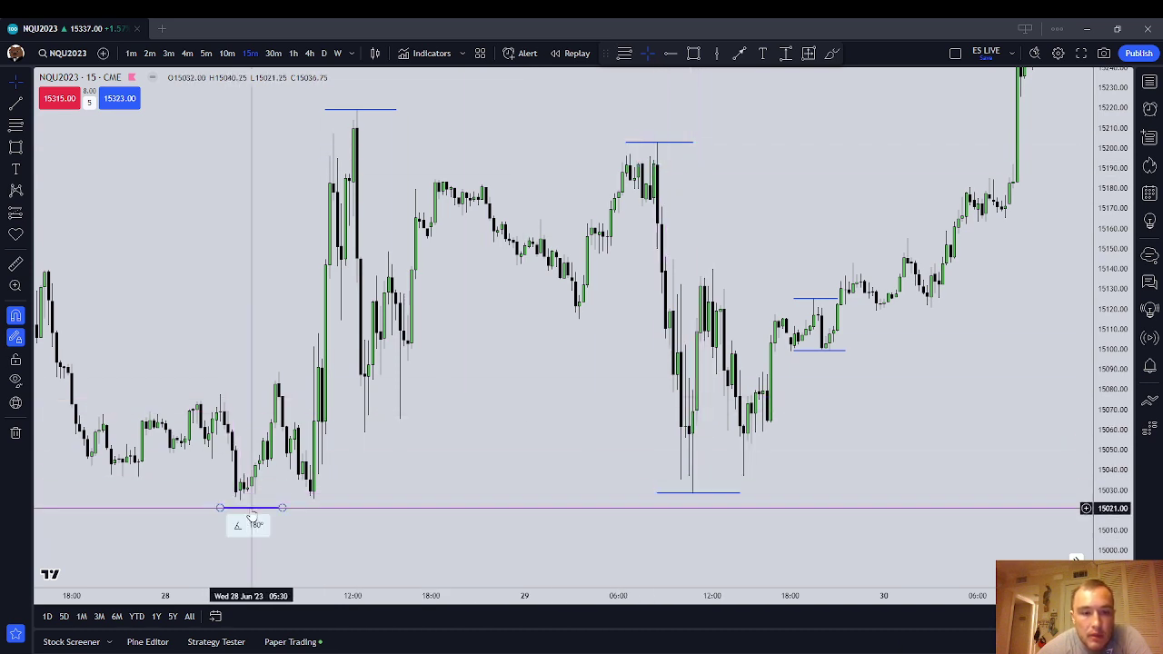
pyautogui.click(374, 111)
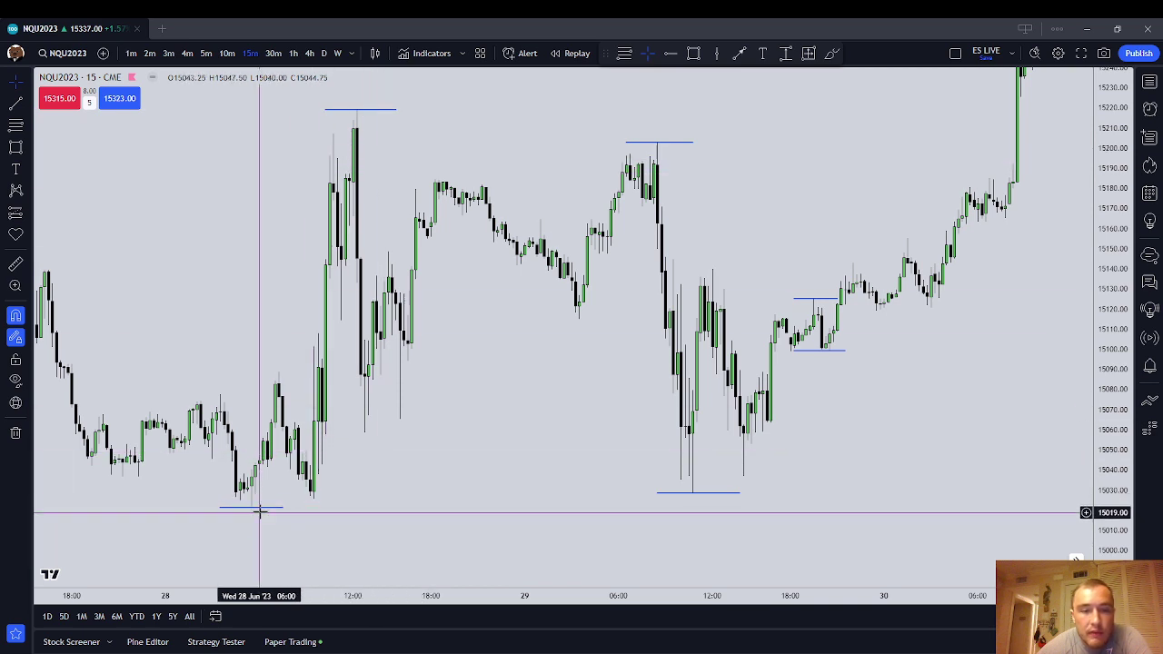
pyautogui.click(369, 112)
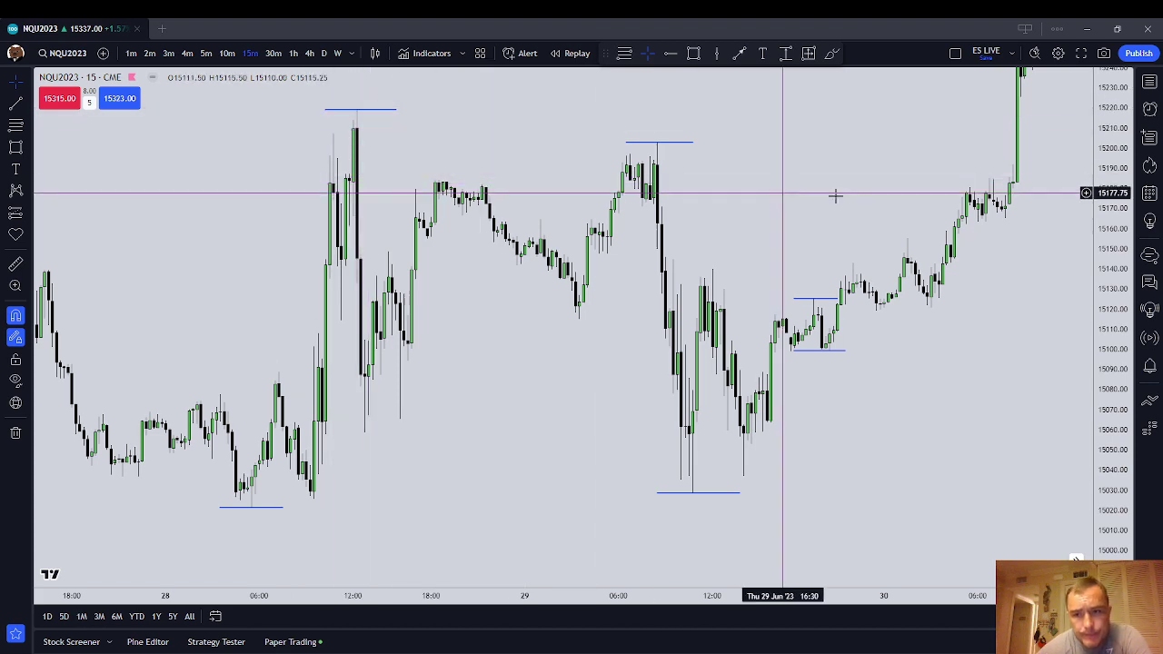
pyautogui.scroll(-2, 809, 200)
pyautogui.scroll(-1, 870, 195)
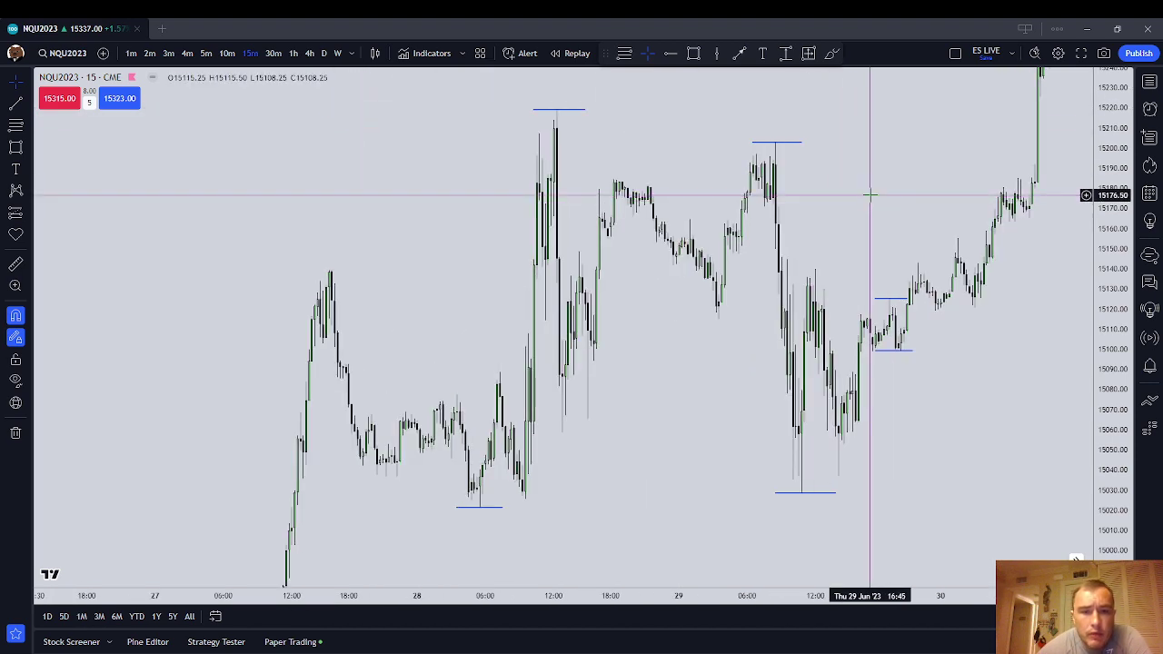
pyautogui.moveTo(870, 195); pyautogui.dragTo(630, 281)
pyautogui.moveTo(744, 258); pyautogui.dragTo(752, 241)
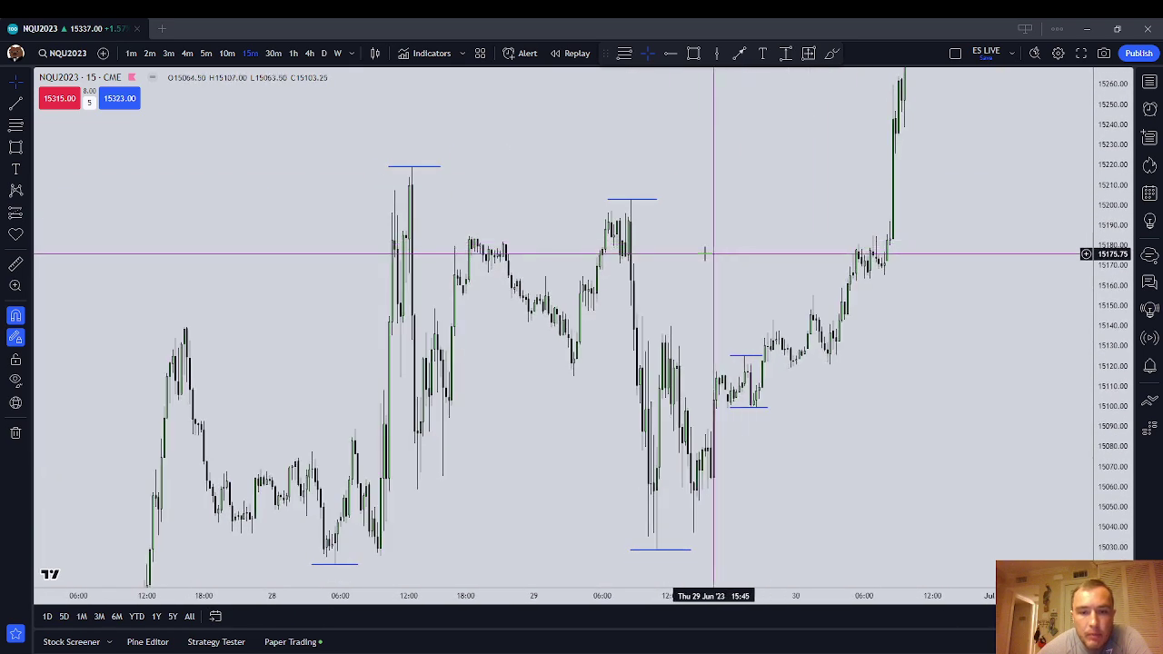
pyautogui.moveTo(509, 208); pyautogui.dragTo(510, 165)
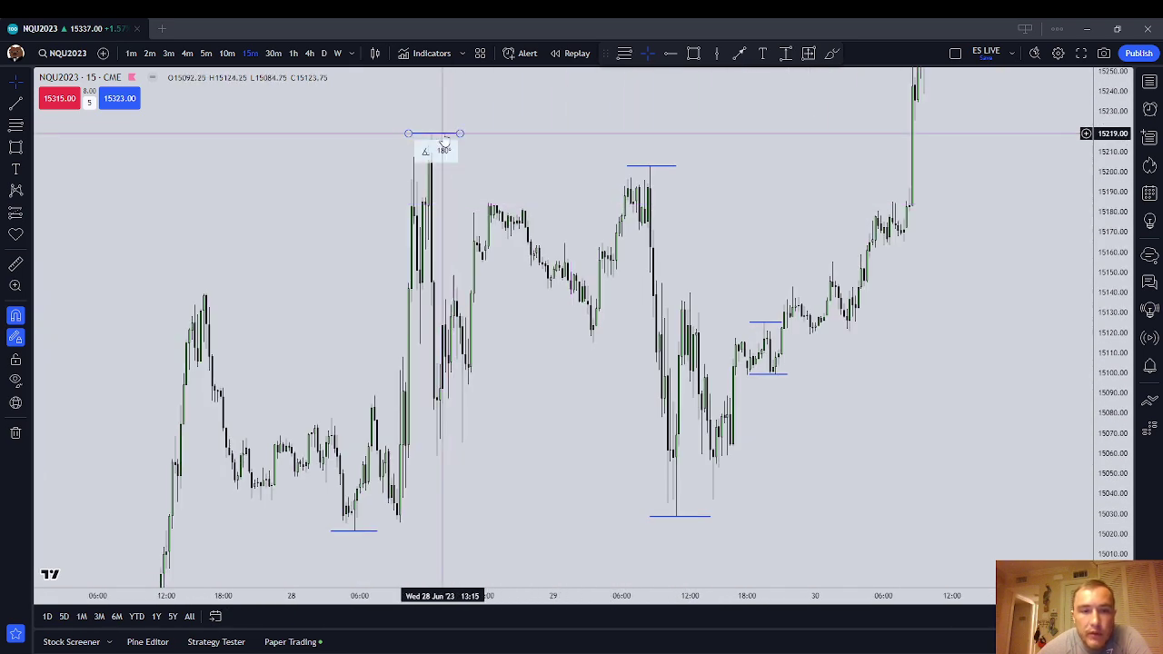
pyautogui.click(681, 518)
pyautogui.click(469, 527)
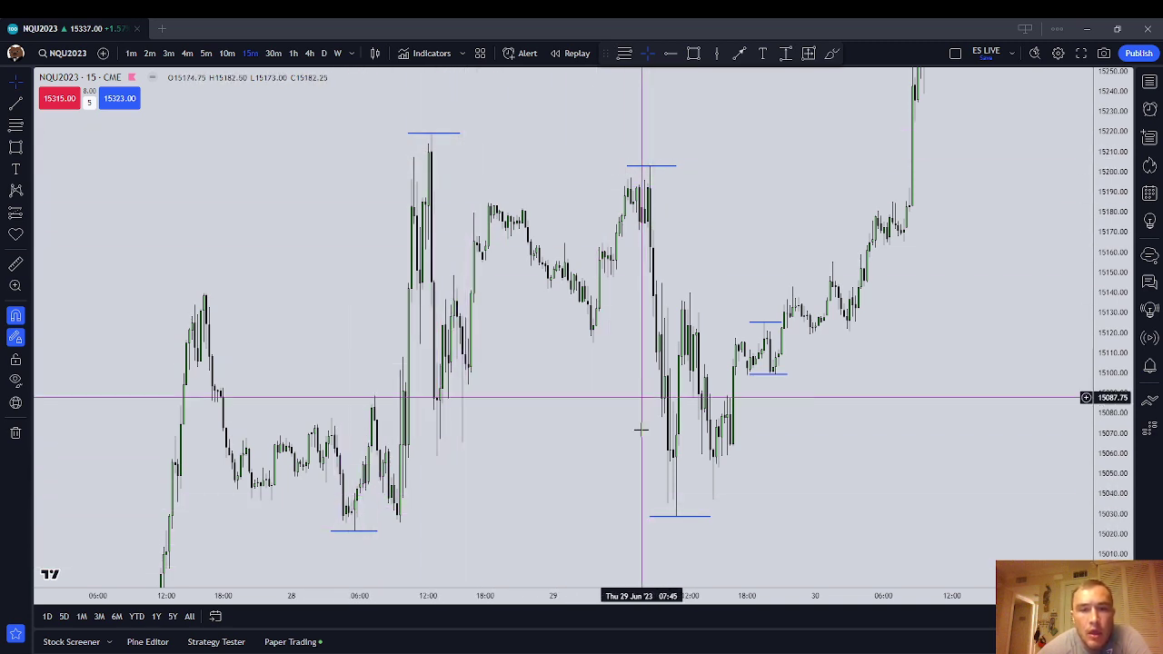
pyautogui.click(689, 519)
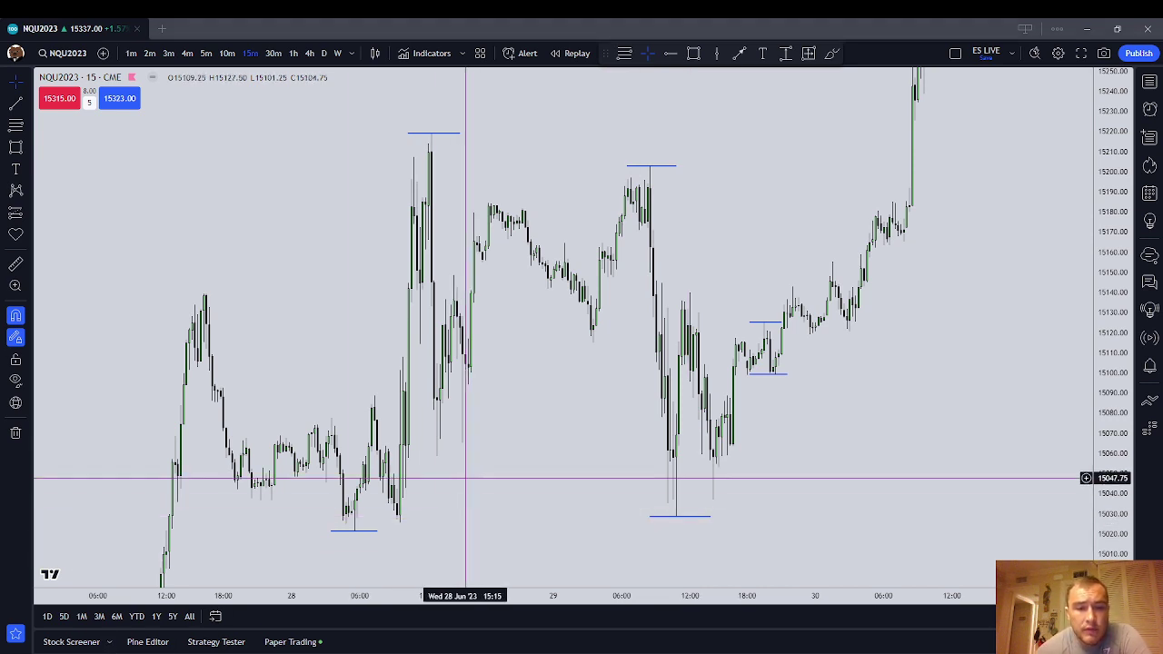
pyautogui.click(426, 133)
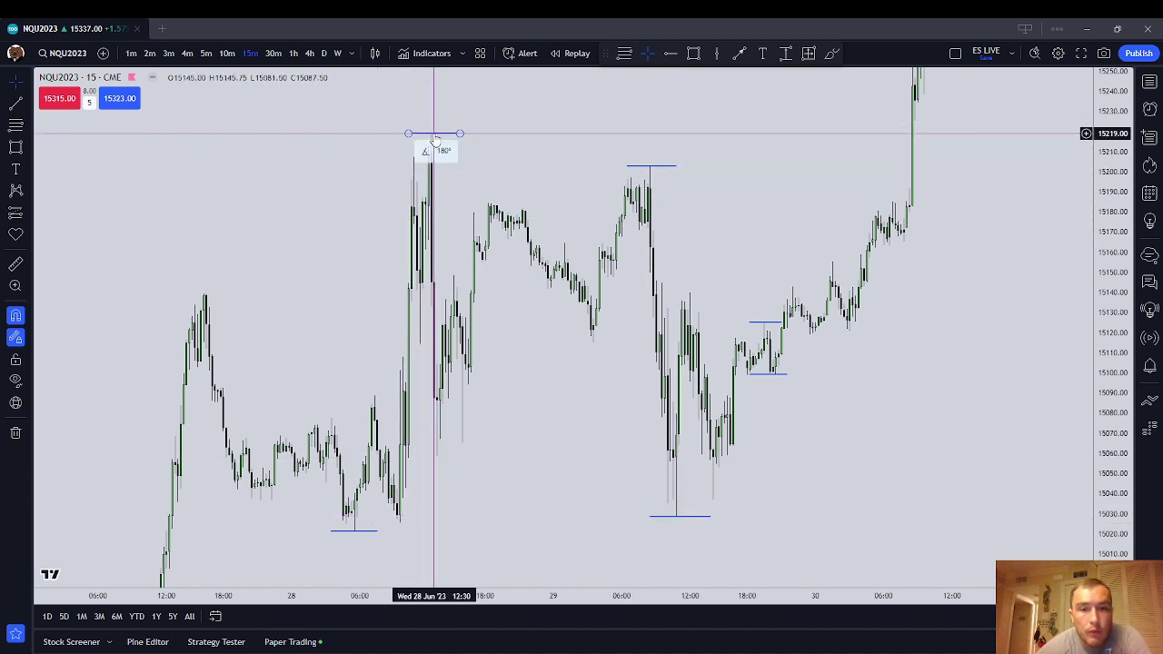
pyautogui.click(521, 143)
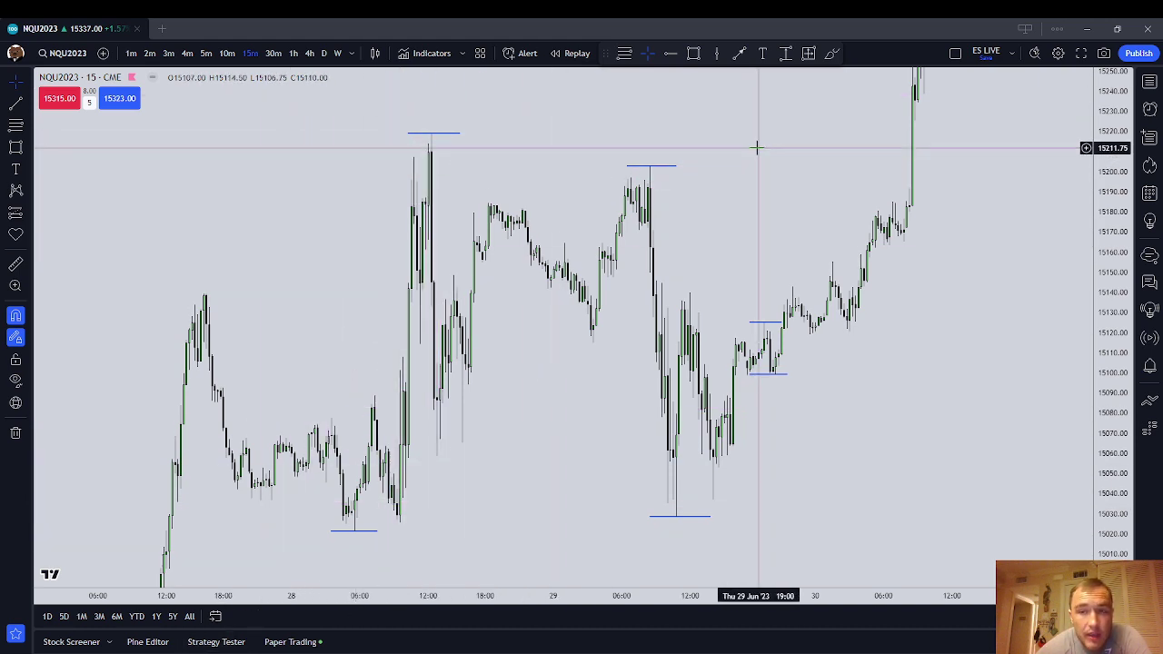
# Examine the 30 June rally above the marked highs, and revisit the 28 June swing high
pyautogui.moveTo(1120, 184); pyautogui.dragTo(1120, 246)
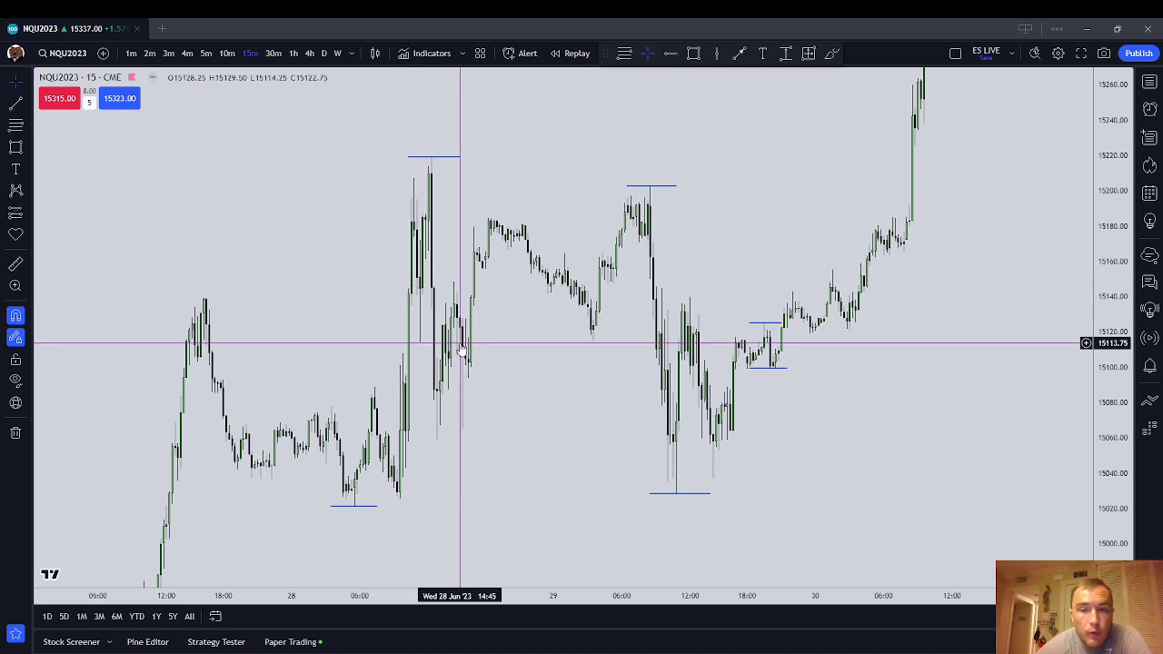
pyautogui.moveTo(854, 160); pyautogui.dragTo(639, 395)
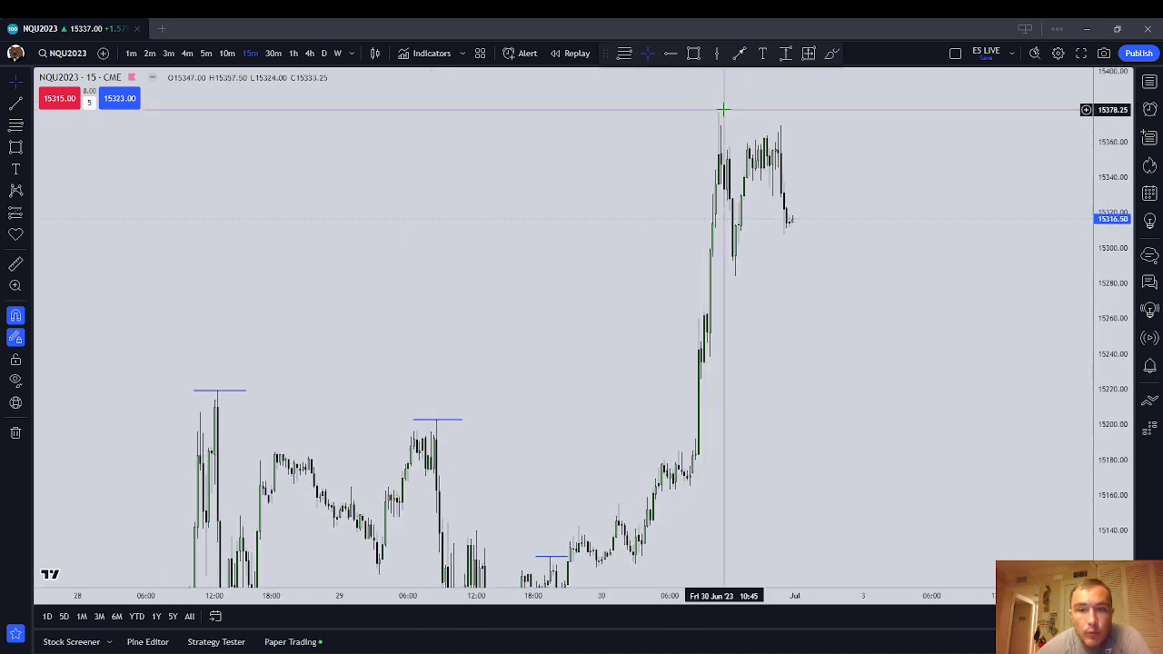
pyautogui.moveTo(720, 110); pyautogui.dragTo(667, 164)
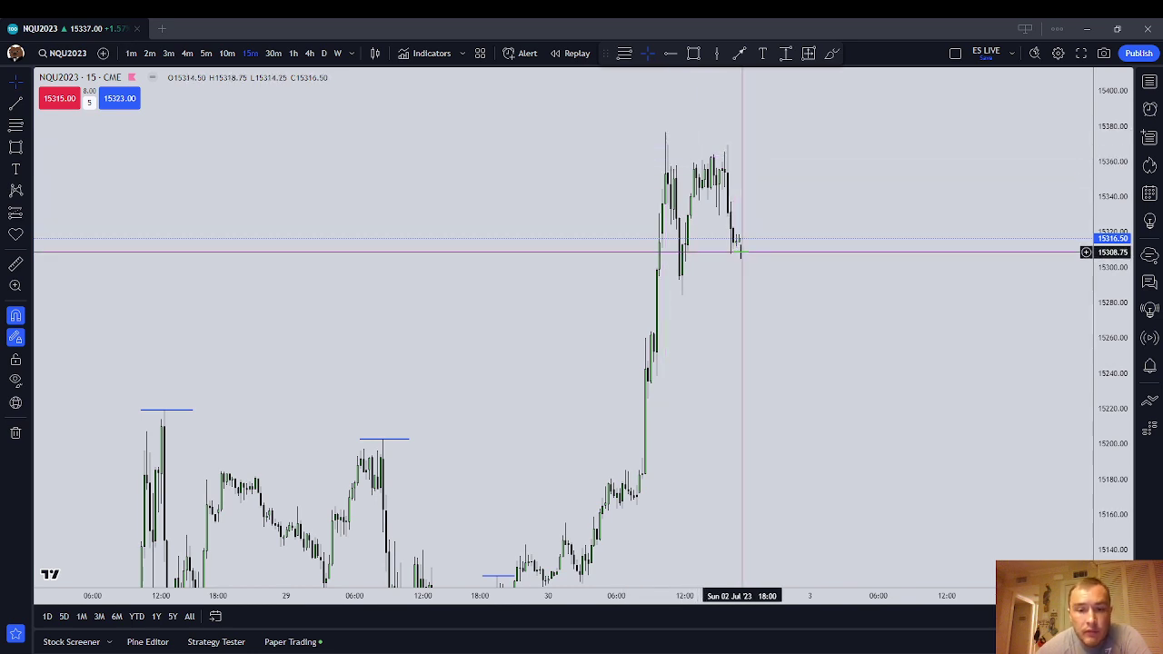
pyautogui.scroll(3, 572, 474)
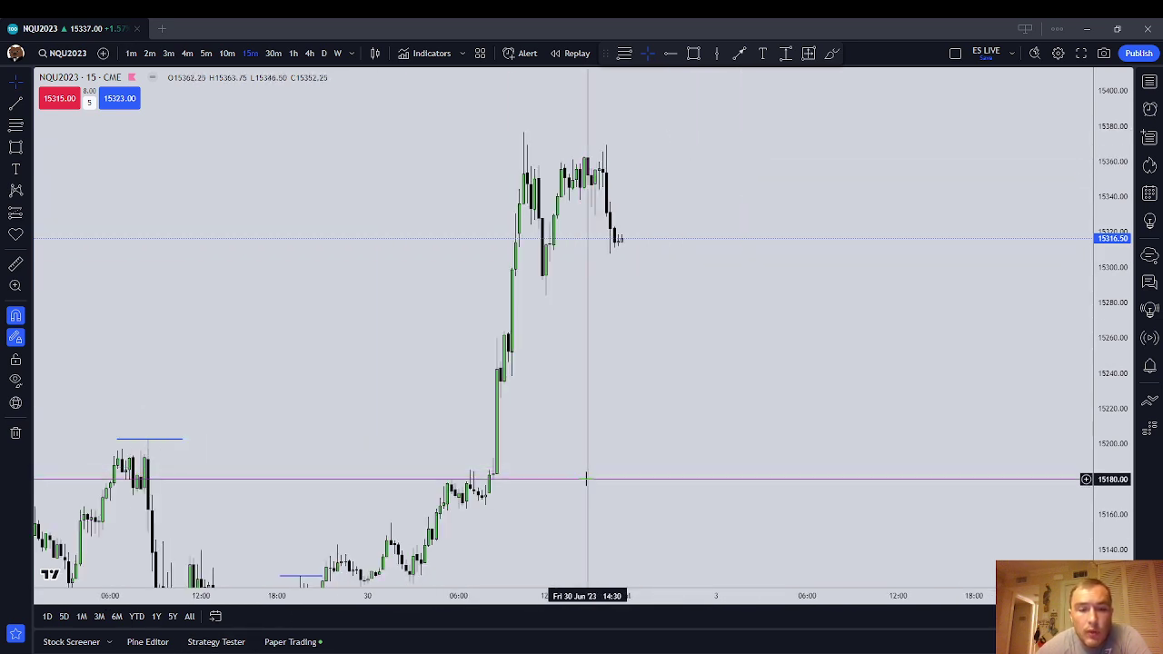
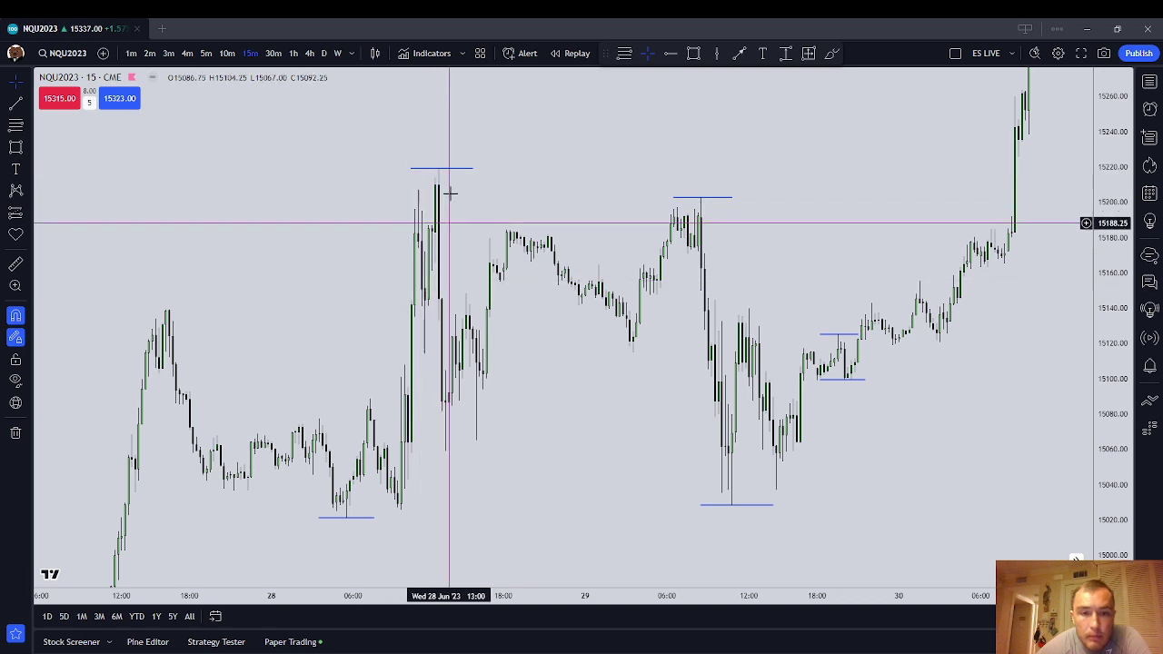
pyautogui.click(443, 169)
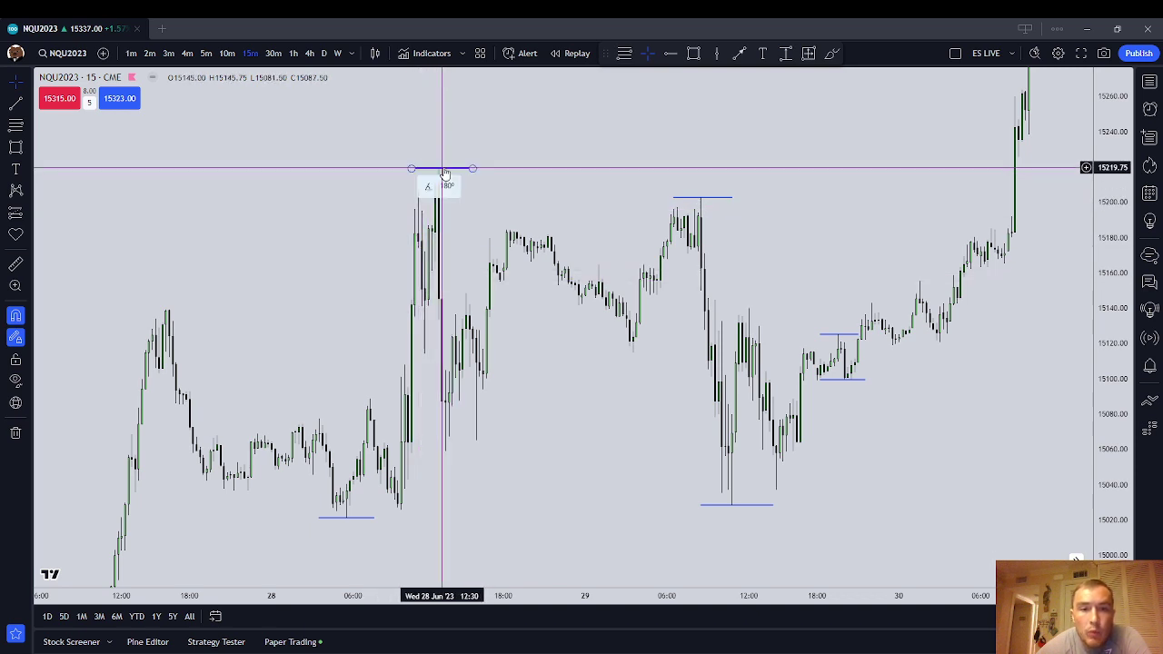
pyautogui.click(525, 491)
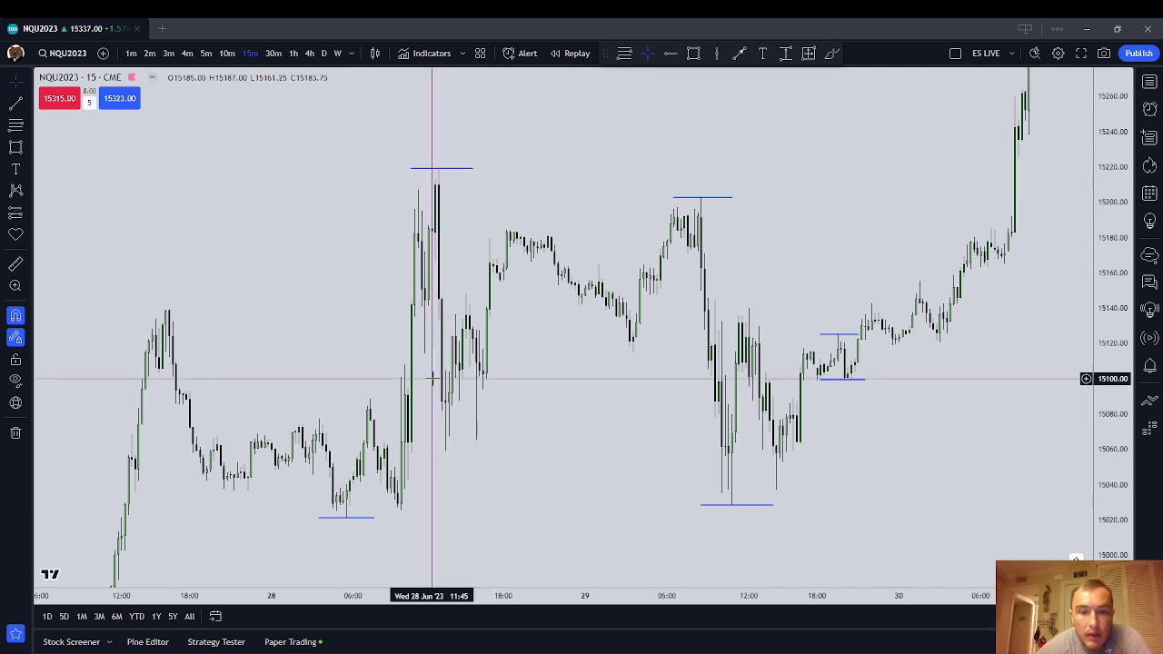
# Draw a horizontal trend line at the 26 June swing high, 15152.50, extending a little to both sides of the peak
pyautogui.moveTo(436, 377)
pyautogui.mouseDown()
pyautogui.moveTo(553, 279)
pyautogui.moveTo(619, 198)
pyautogui.mouseUp()
pyautogui.moveTo(467, 431); pyautogui.dragTo(688, 365)
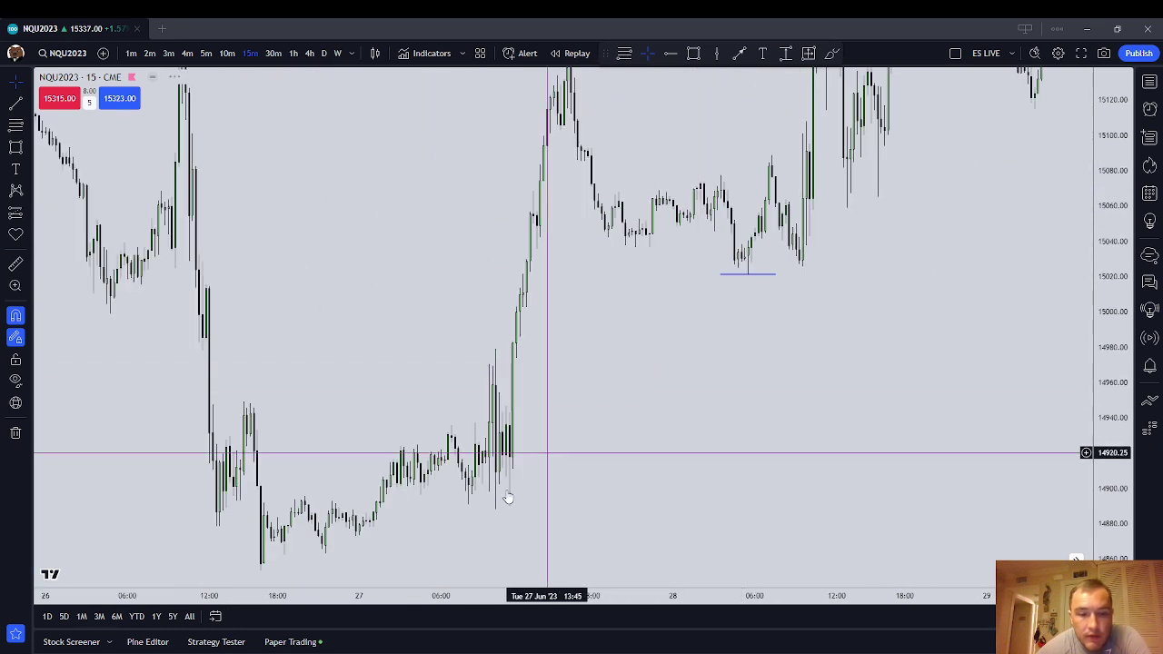
pyautogui.moveTo(480, 323); pyautogui.dragTo(509, 384)
pyautogui.scroll(-2, 509, 384)
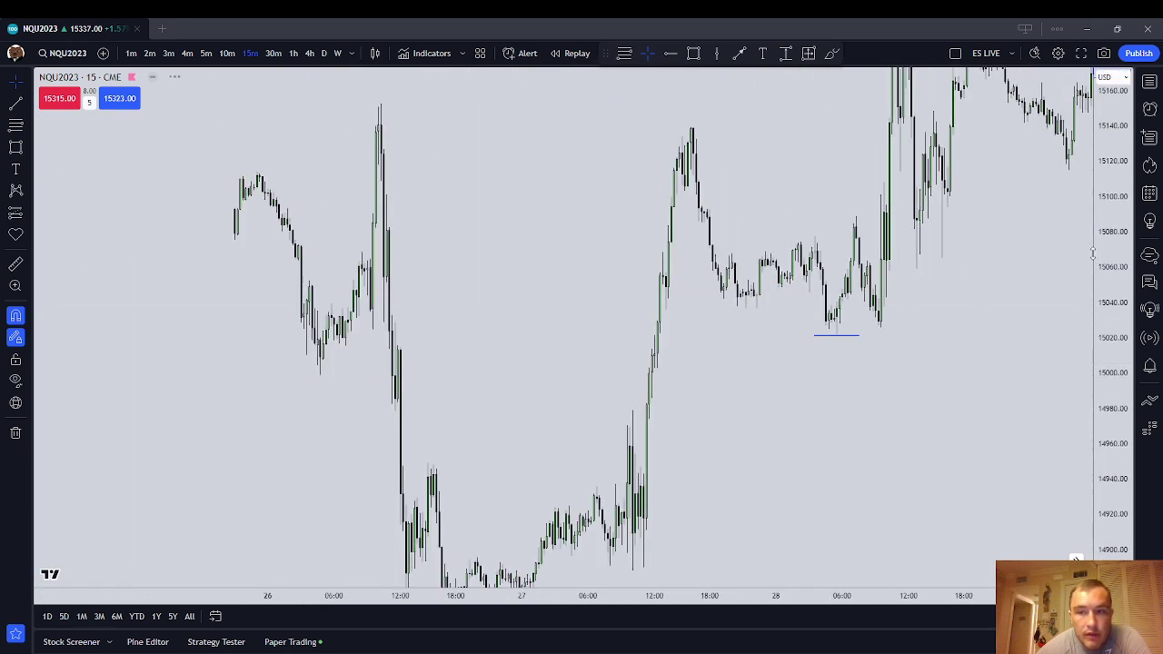
pyautogui.moveTo(1116, 262); pyautogui.dragTo(1122, 327)
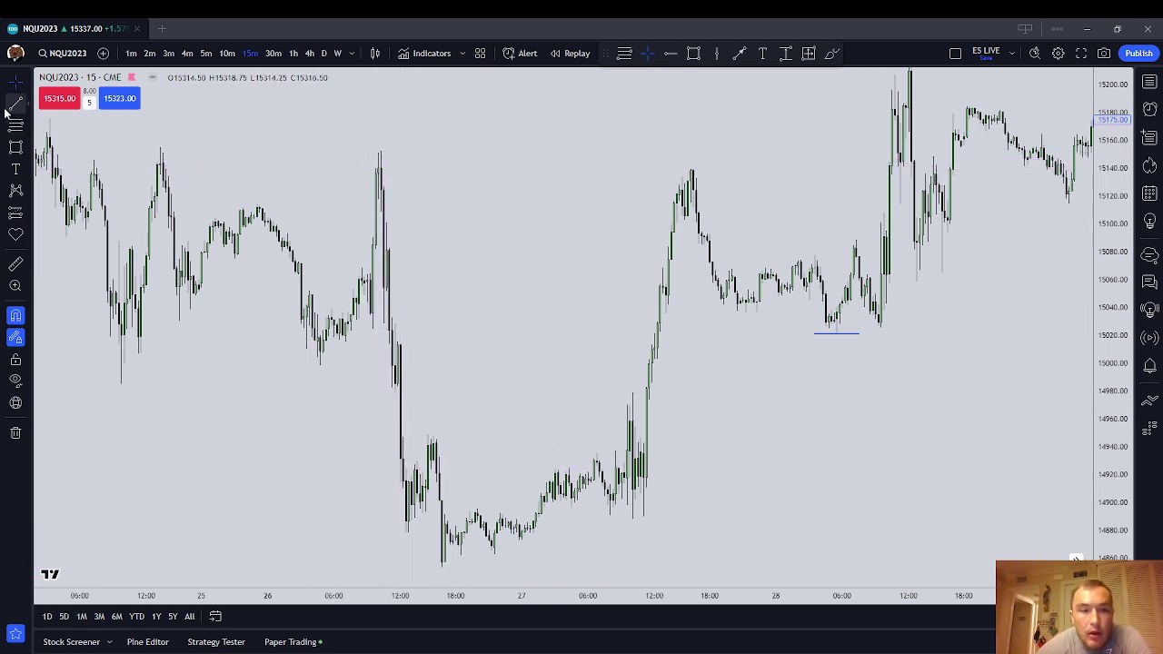
pyautogui.click(257, 208)
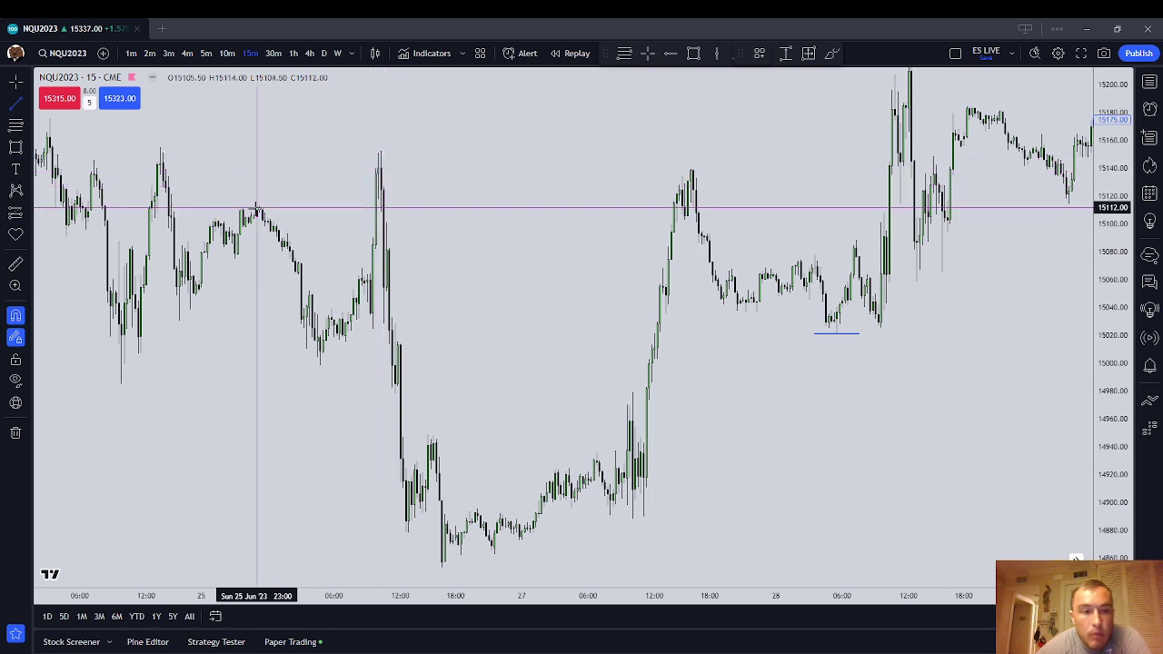
pyautogui.moveTo(436, 187); pyautogui.dragTo(377, 161)
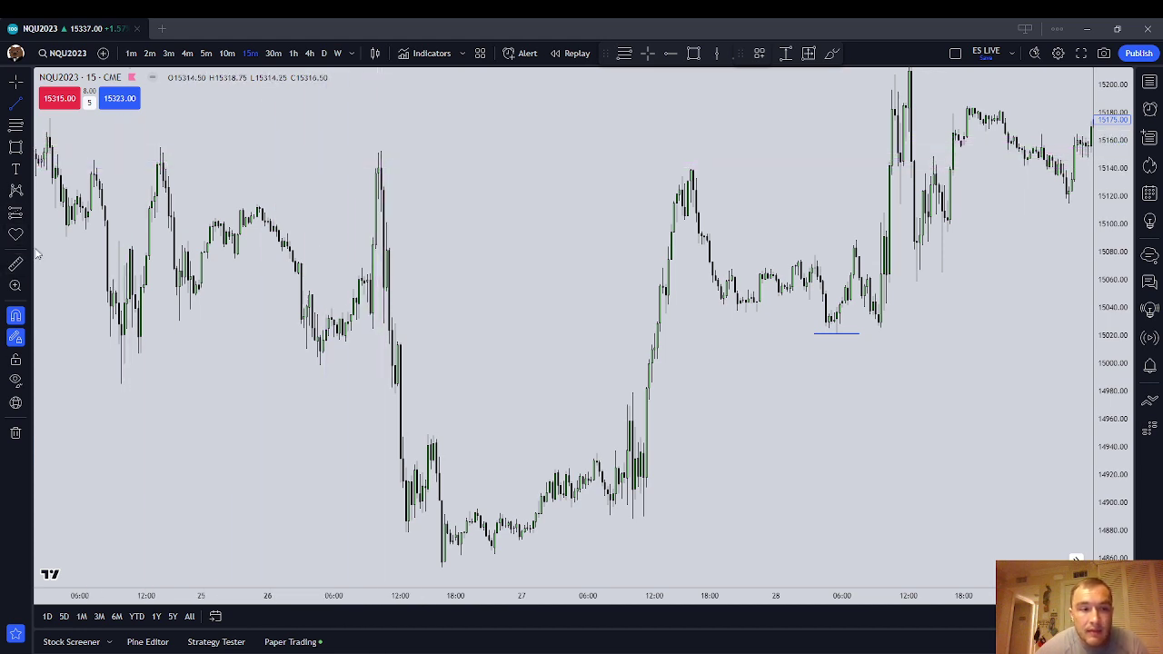
pyautogui.click(381, 143)
pyautogui.click(353, 150)
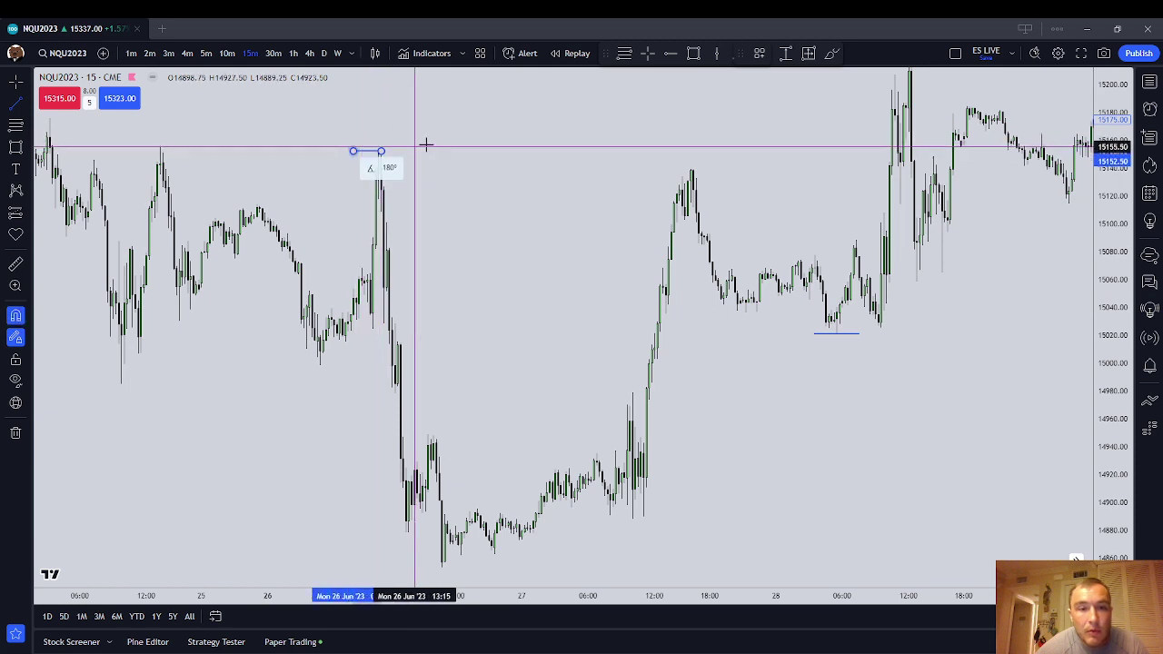
pyautogui.moveTo(382, 151); pyautogui.dragTo(398, 151)
pyautogui.rightClick(451, 133)
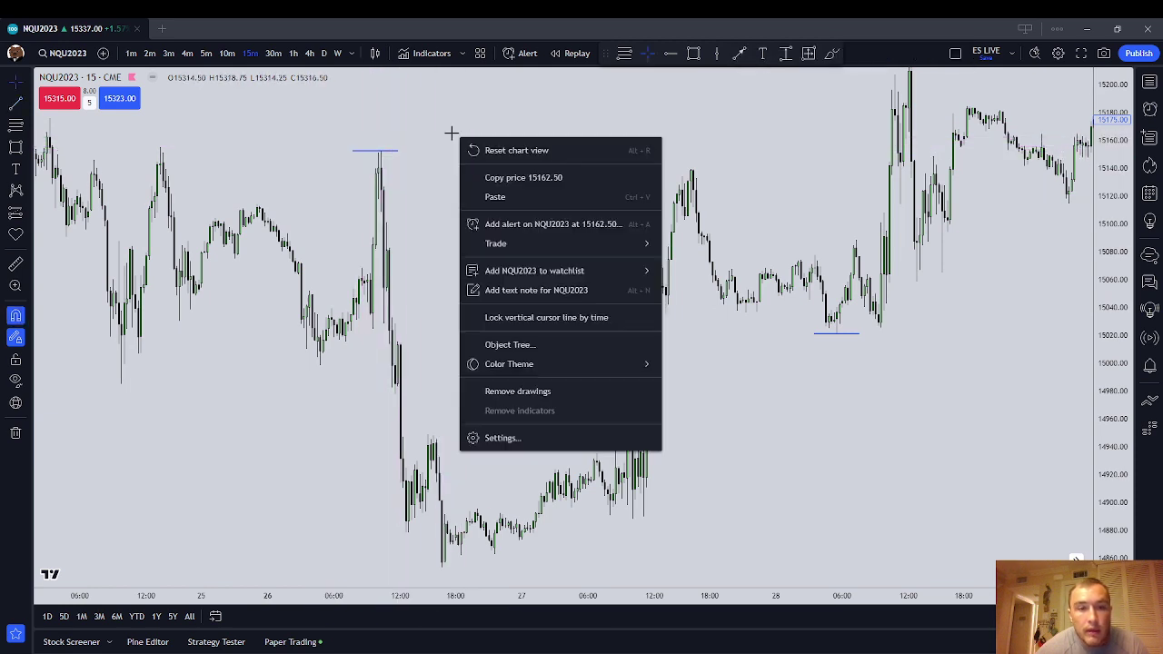
pyautogui.click(447, 135)
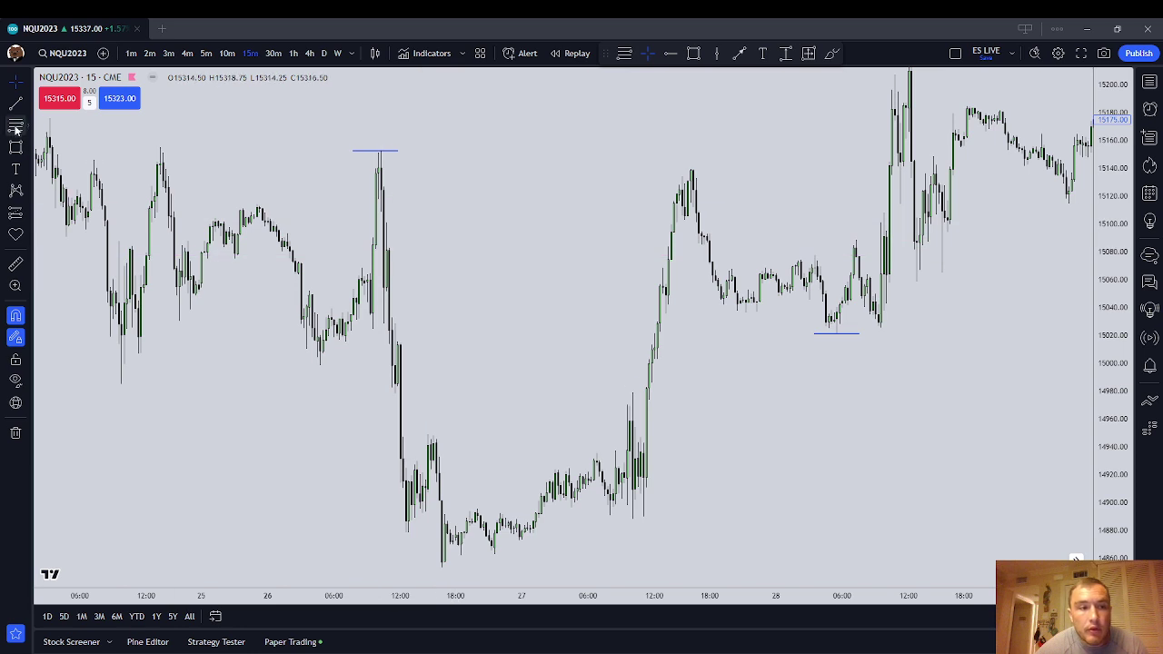
# Draw a horizontal trend line at the 26 June midday swing low, 14878.50, extending a little to both sides of the low
pyautogui.click(389, 537)
pyautogui.click(433, 508)
pyautogui.click(409, 535)
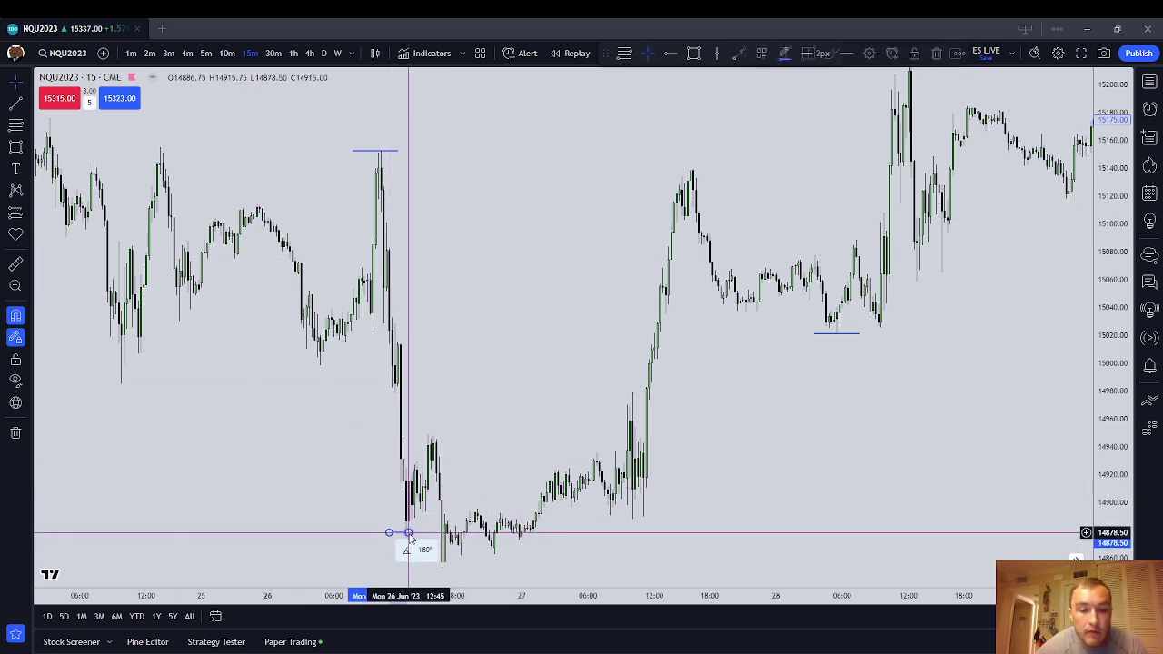
pyautogui.moveTo(409, 534); pyautogui.dragTo(426, 535)
pyautogui.rightClick(533, 453)
pyautogui.click(436, 306)
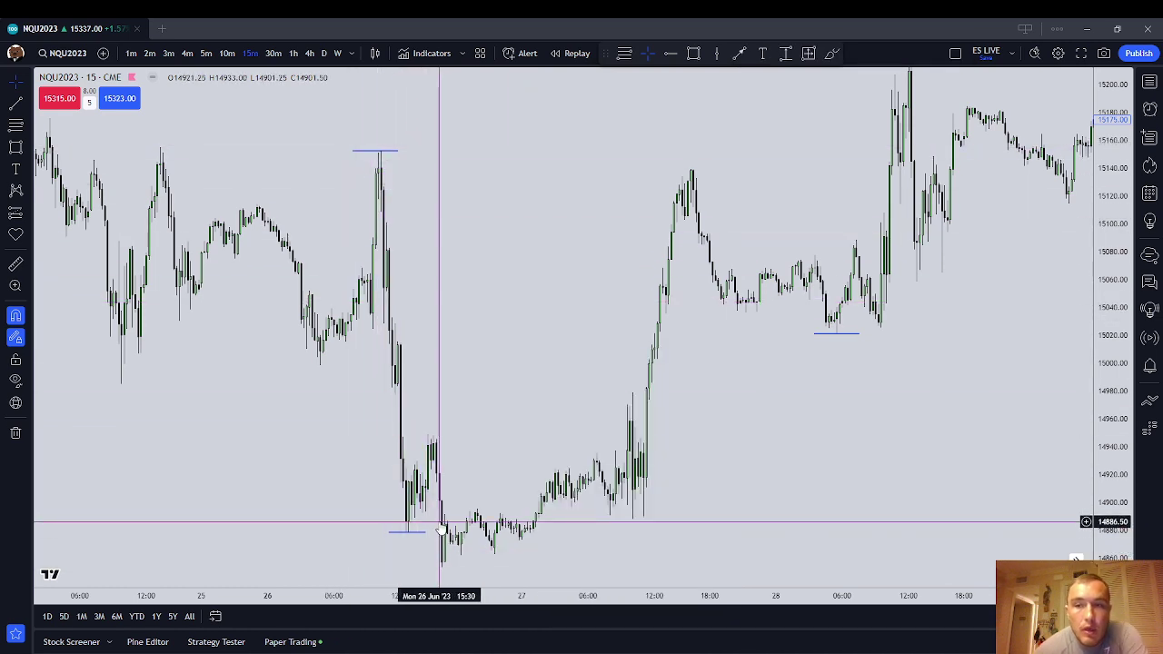
# Compare the marked 26 June swing with the 28 and 29 June ranges and the 30 June rally
pyautogui.click(386, 152)
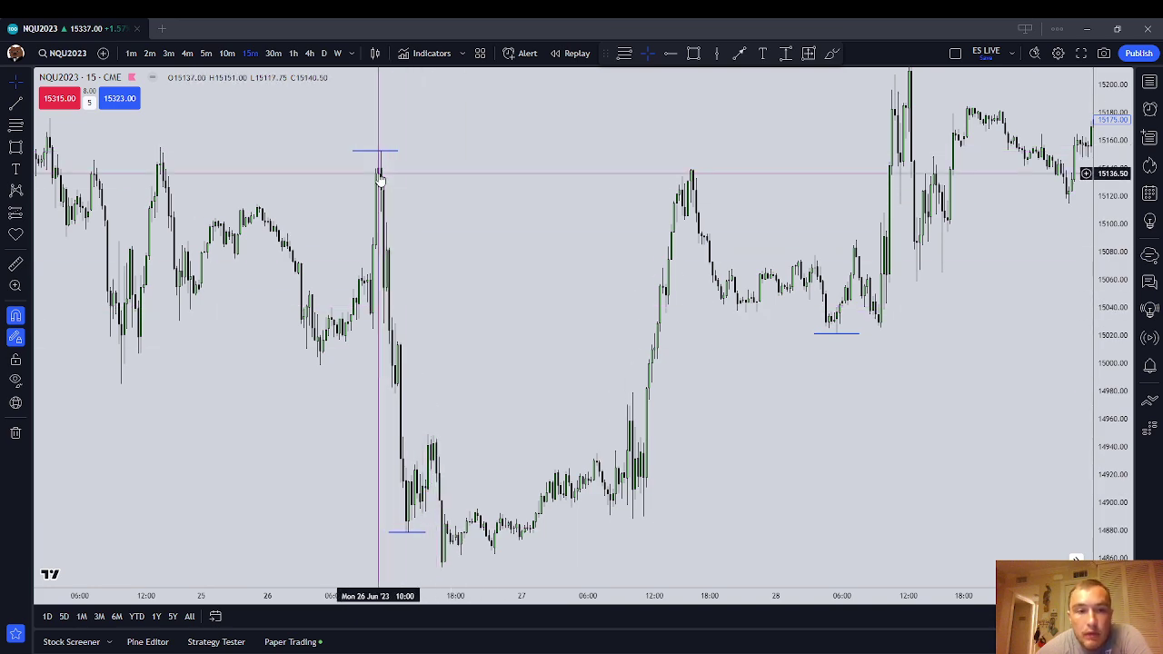
pyautogui.click(633, 212)
pyautogui.hscroll(10, 632, 211)
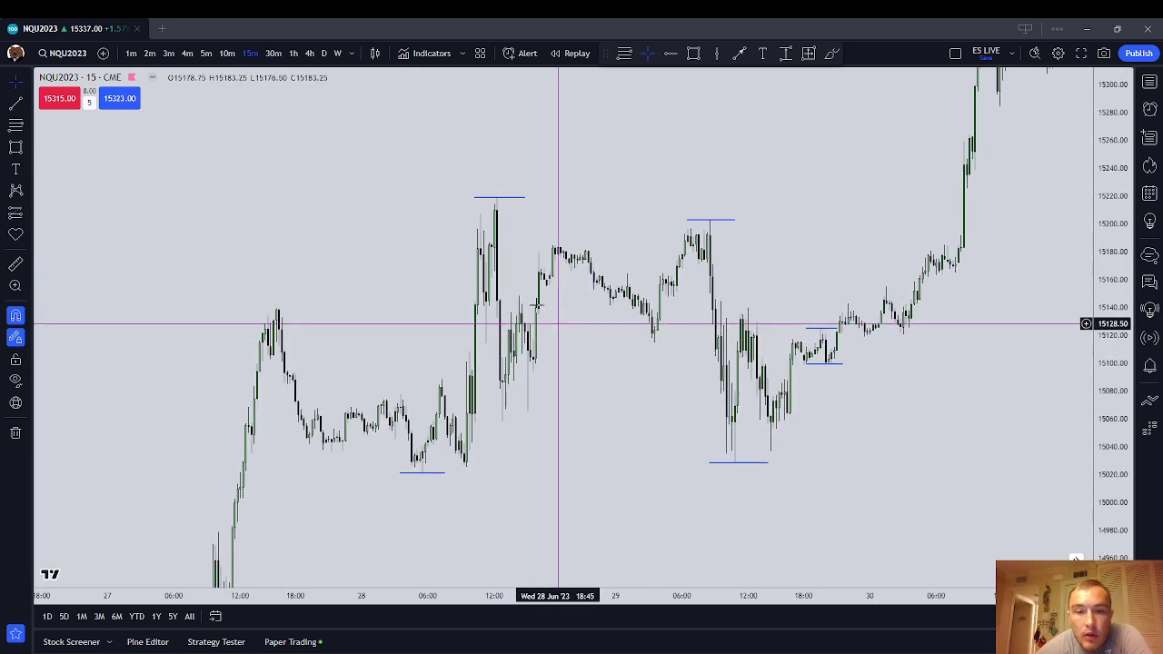
pyautogui.click(508, 198)
pyautogui.moveTo(808, 164); pyautogui.dragTo(667, 286)
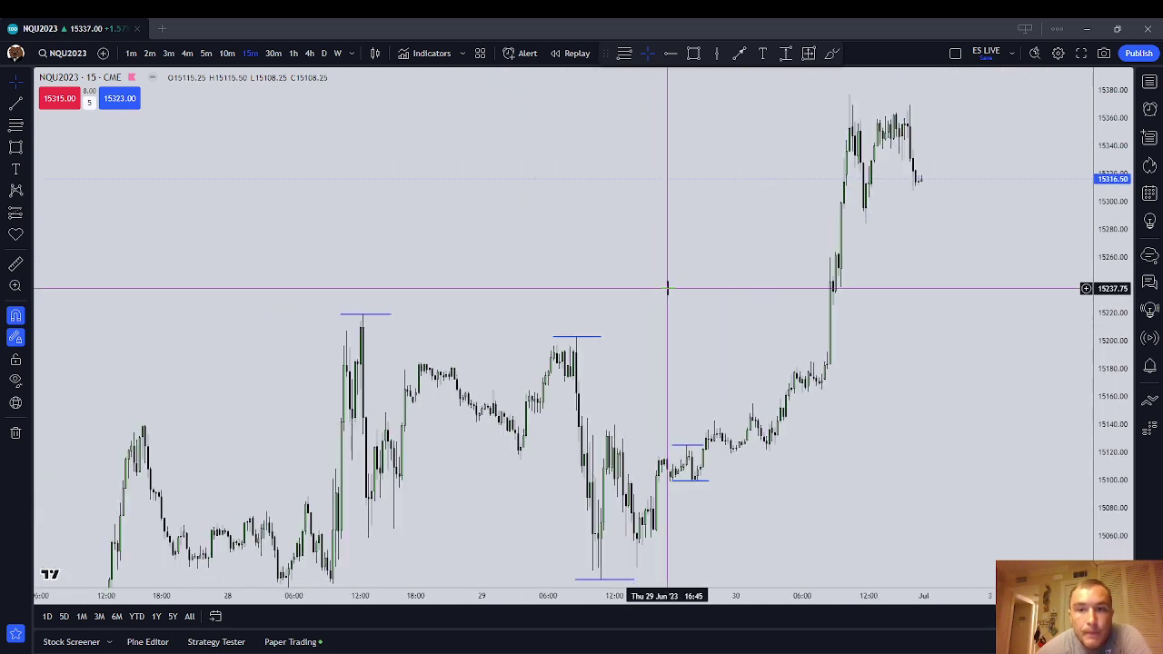
pyautogui.moveTo(717, 410); pyautogui.dragTo(833, 324)
# Examine the 26 June range between its marked swing high and low, along with the price action on 27 June
pyautogui.moveTo(594, 437); pyautogui.dragTo(976, 277)
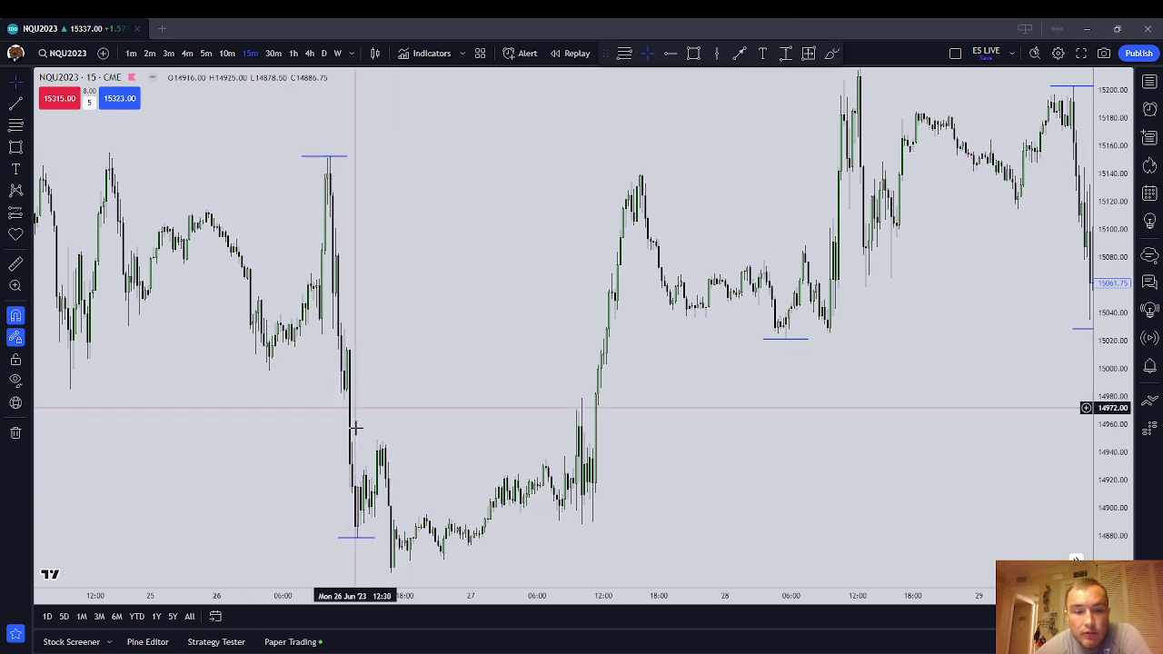
pyautogui.moveTo(492, 475); pyautogui.dragTo(544, 468)
pyautogui.scroll(-1, 544, 468)
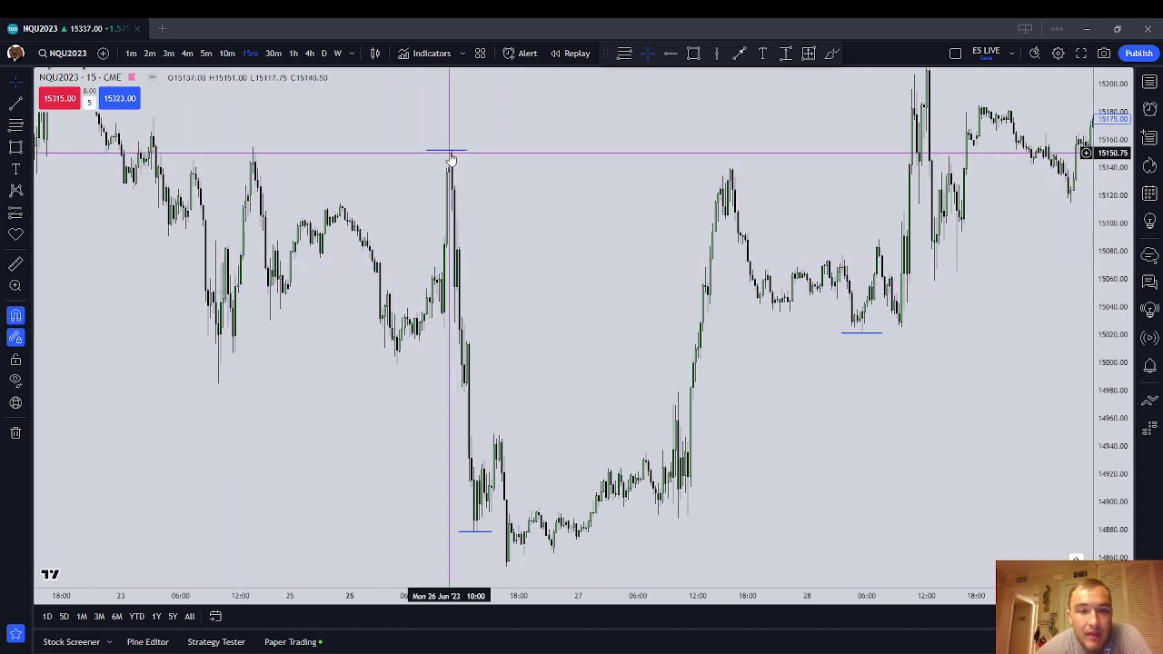
pyautogui.click(484, 534)
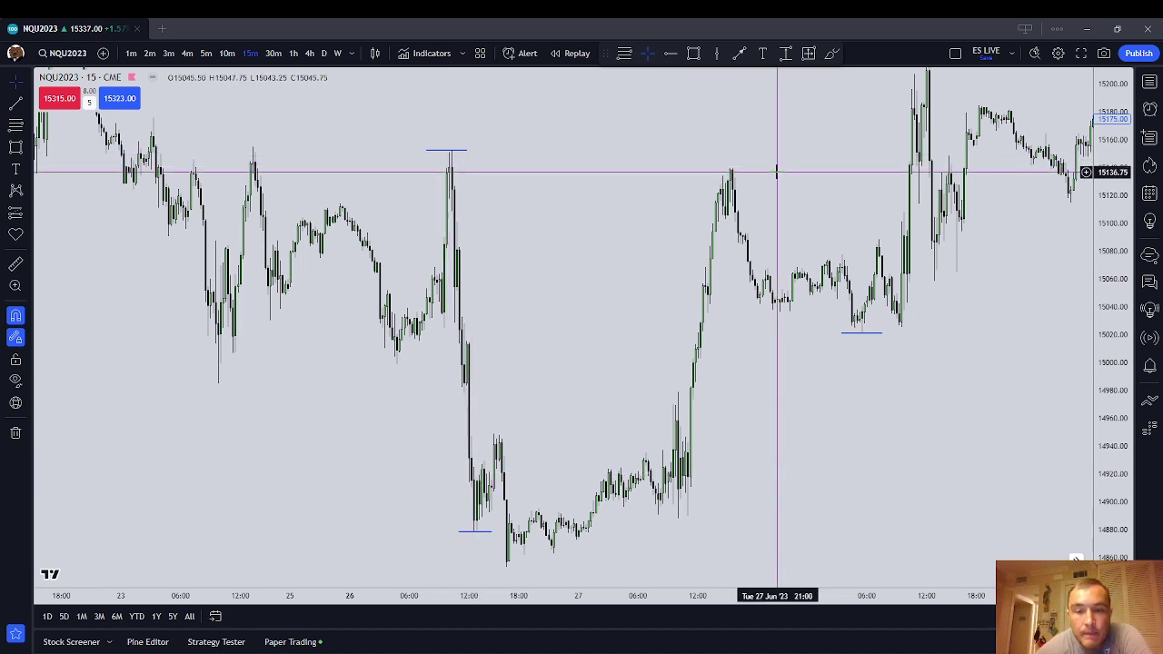
pyautogui.click(453, 151)
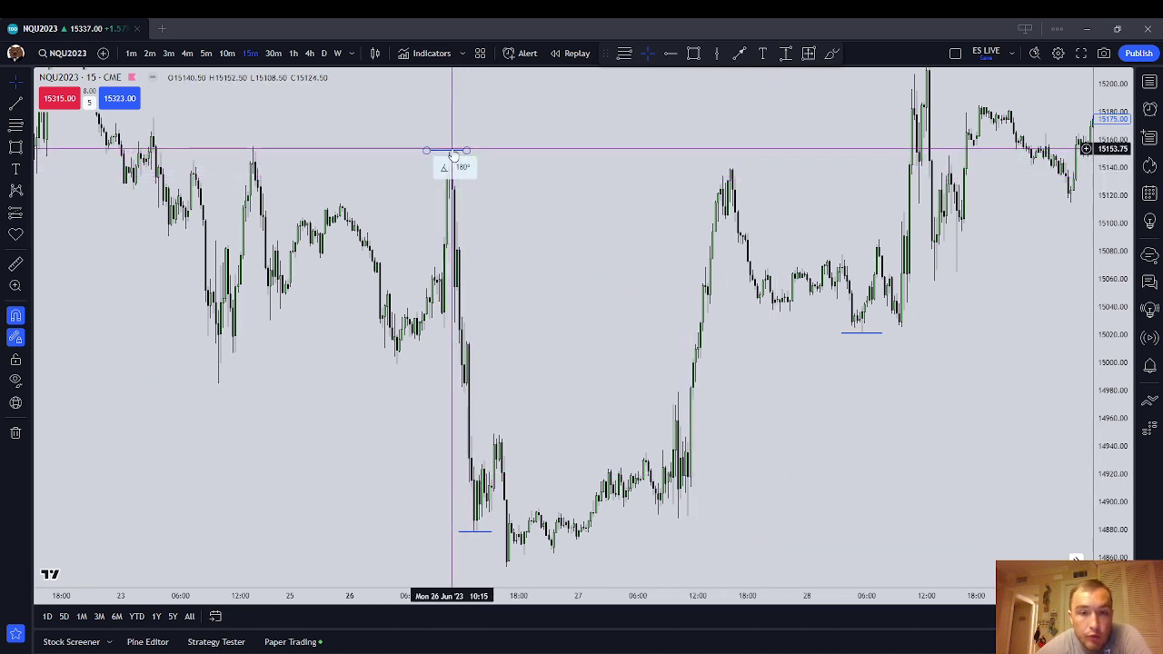
pyautogui.click(484, 532)
pyautogui.click(576, 493)
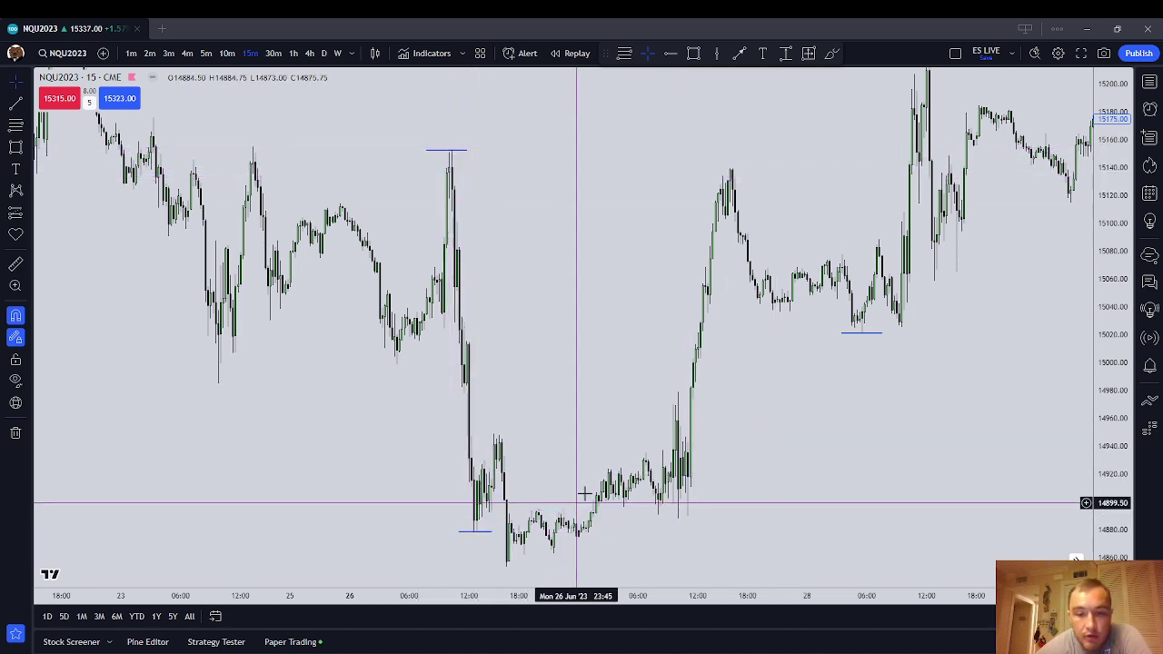
pyautogui.rightClick(669, 238)
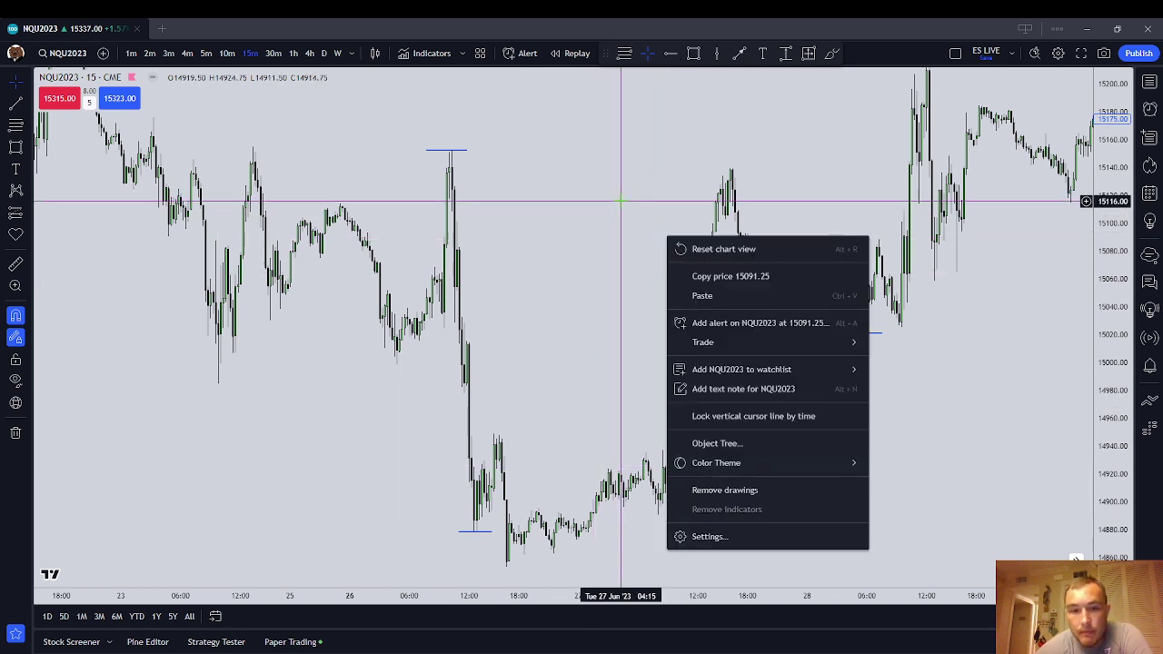
pyautogui.click(530, 172)
pyautogui.click(467, 151)
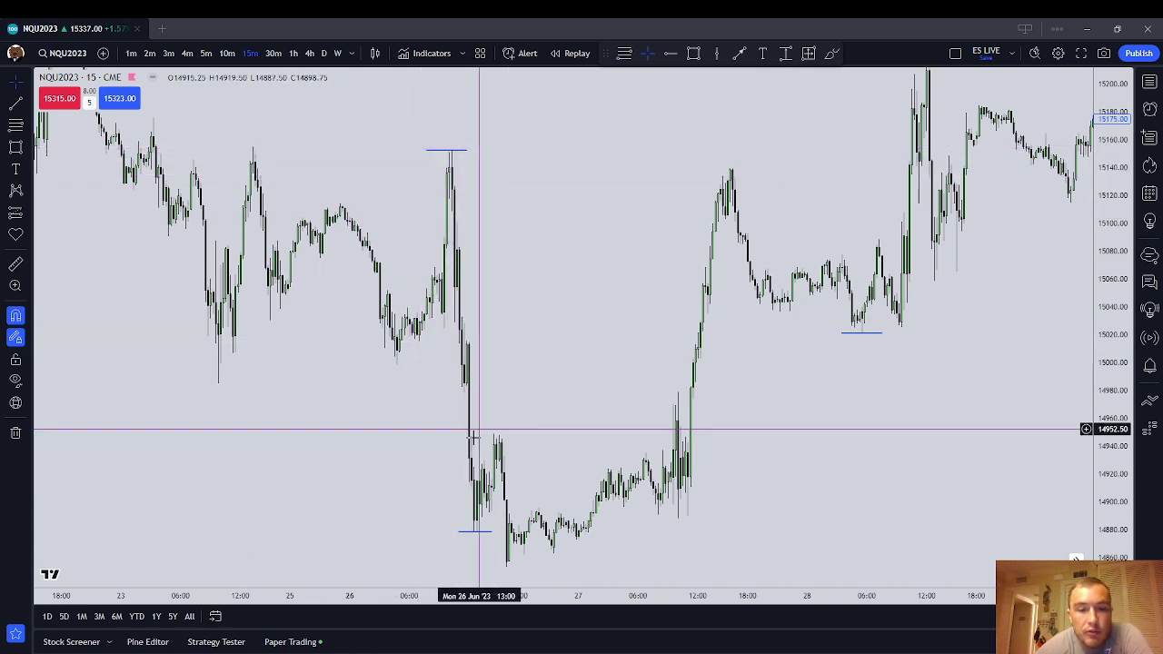
pyautogui.click(485, 533)
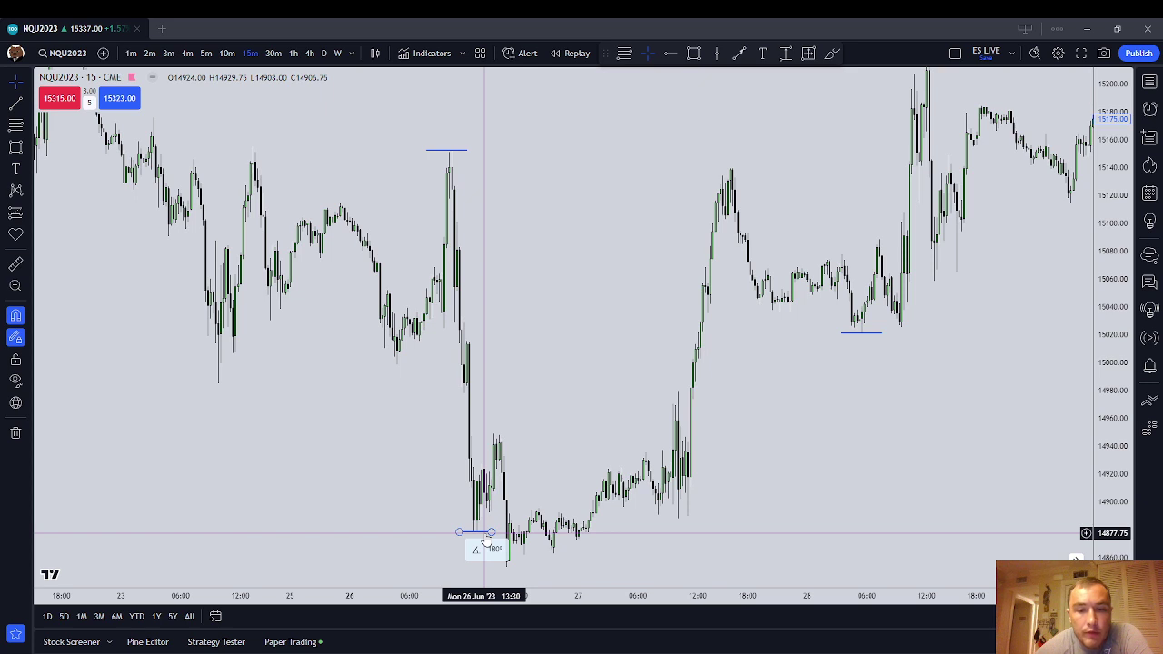